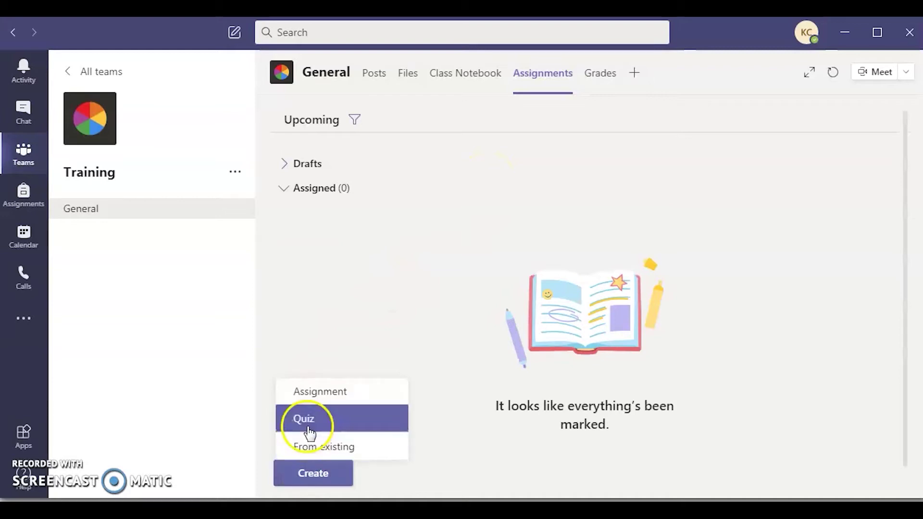
# Step: Create a new assignment in the Training team and title it "Writing task 1"
pyautogui.click(309, 397)
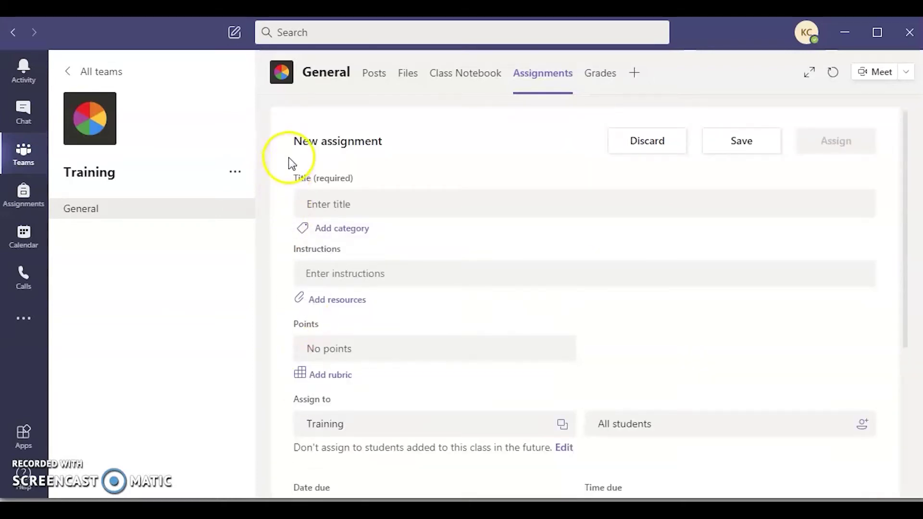
pyautogui.click(336, 203)
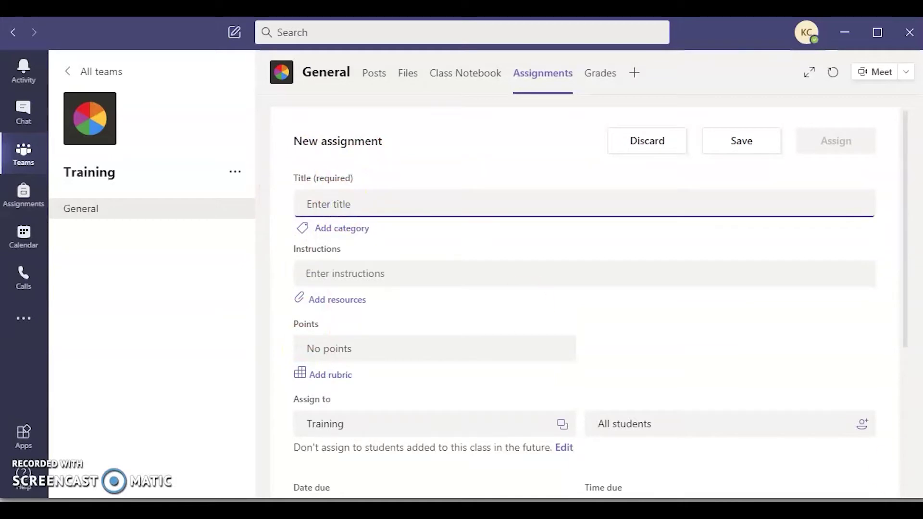
pyautogui.write('Writing task 1')
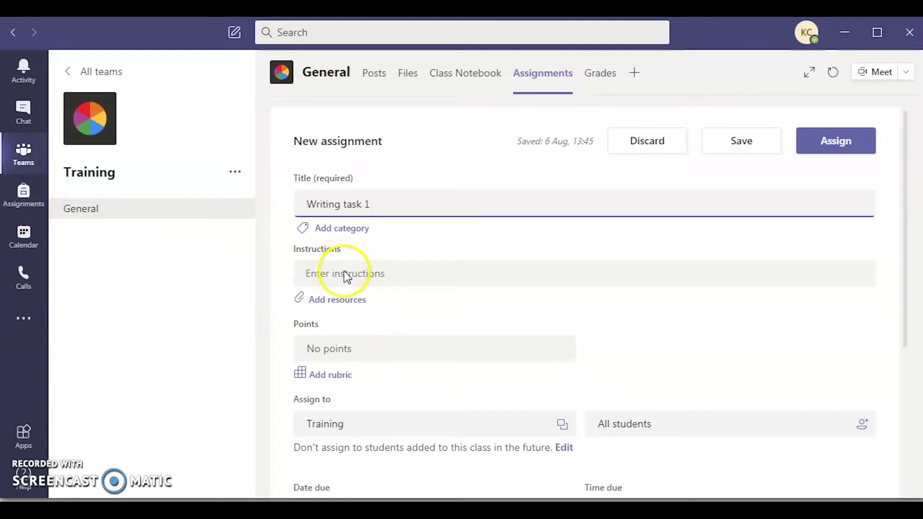
# Step: Open homework.docx in Word and copy the task sentence about writing the main body (paragraphs 2 & 3), returning to the Teams assignment
pyautogui.click(304, 274)
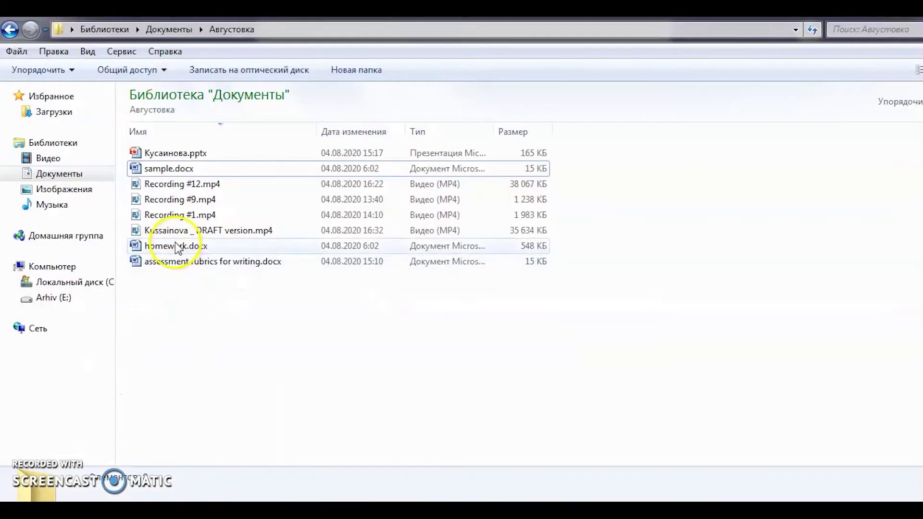
pyautogui.click(178, 247)
pyautogui.doubleClick(178, 247)
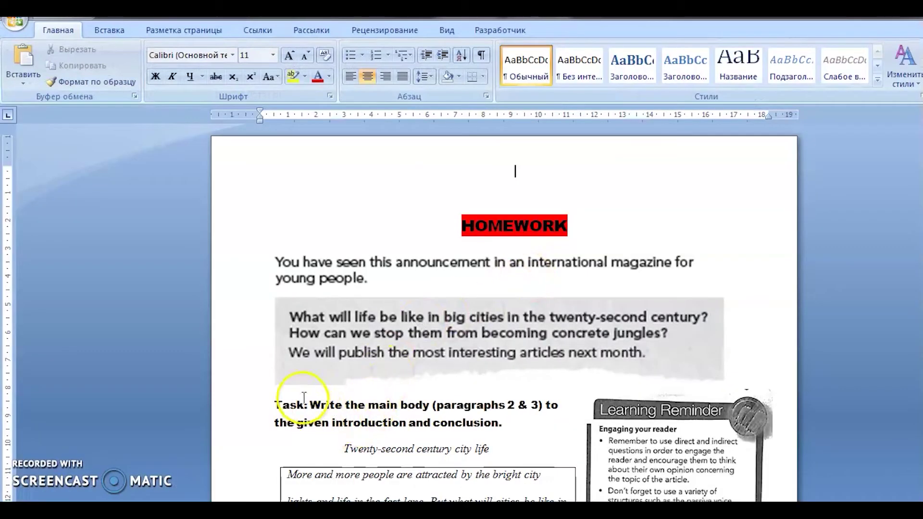
pyautogui.moveTo(309, 405); pyautogui.dragTo(496, 416)
pyautogui.hotkey('ctrl', 'c')
pyautogui.hotkey('alt', 'Tab')
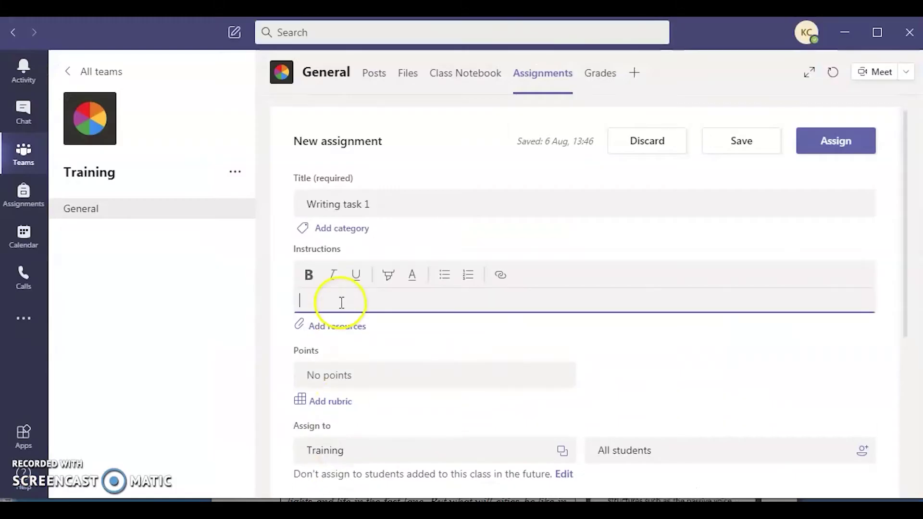
# Step: Paste the copied task sentence into the assignment's instructions and remove the extra spaces before "the given introduction"
pyautogui.click(327, 301)
pyautogui.hotkey('ctrl', 'v')
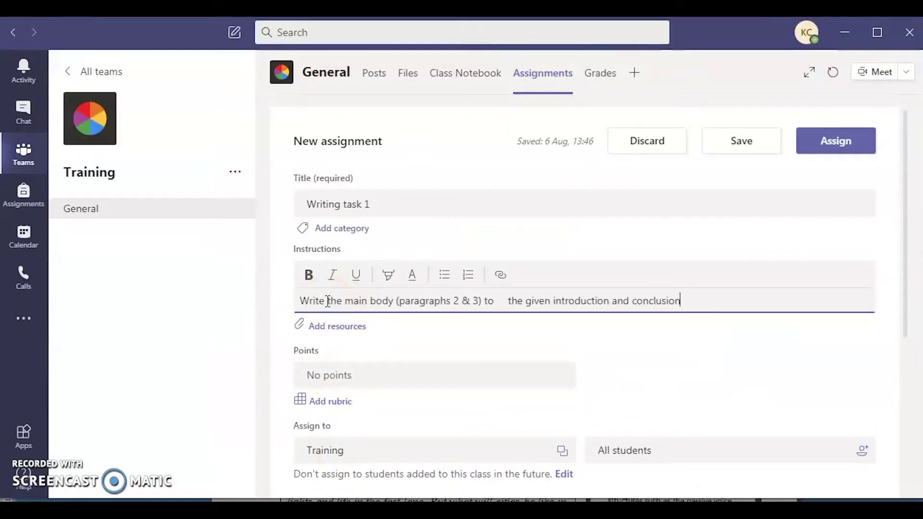
pyautogui.click(494, 302)
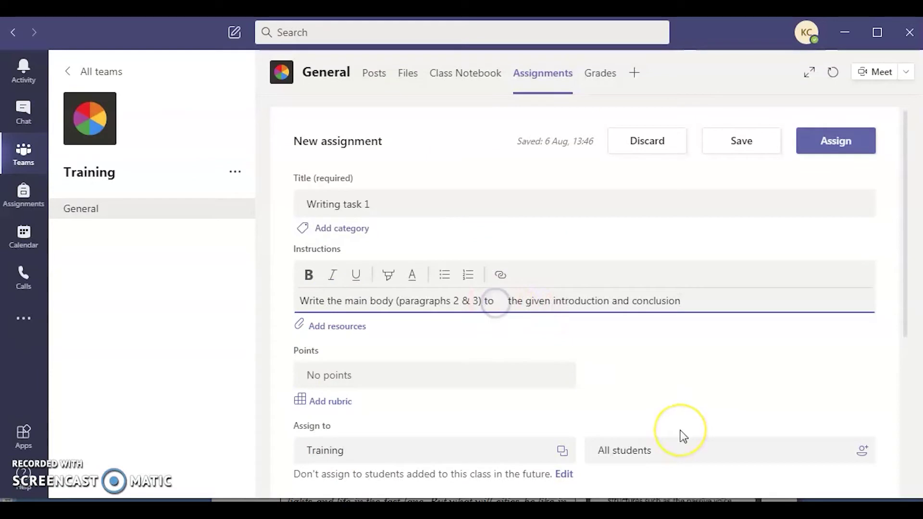
pyautogui.press('Delete')
pyautogui.press('Delete')
pyautogui.press('Delete')
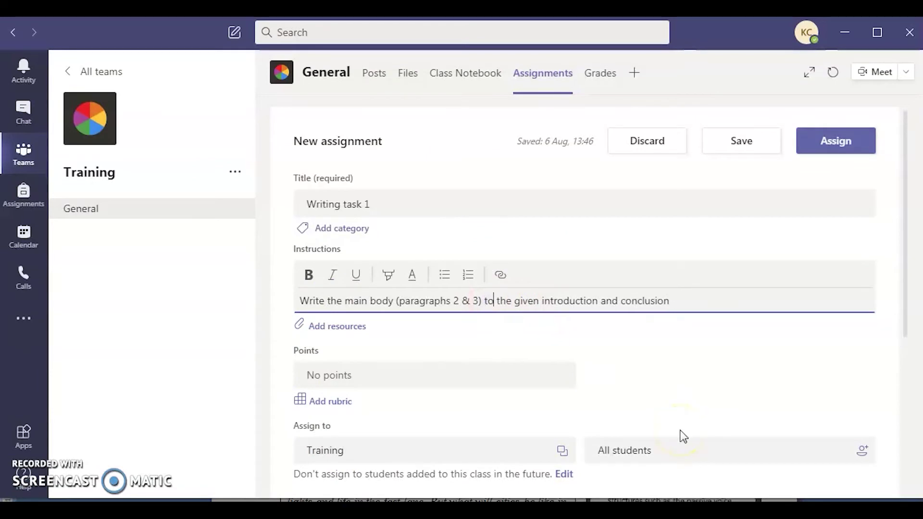
# Step: Attach homework.docx from this device as a resource of the assignment
pyautogui.click(326, 330)
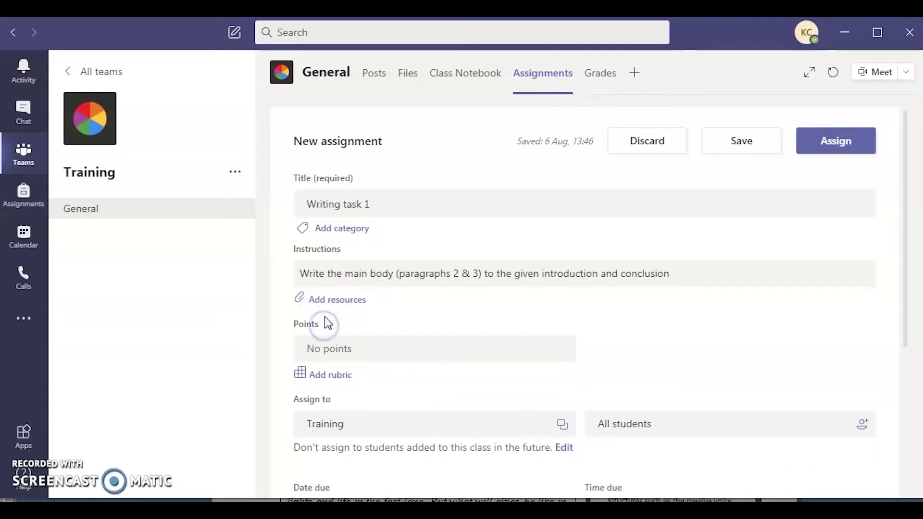
pyautogui.click(325, 301)
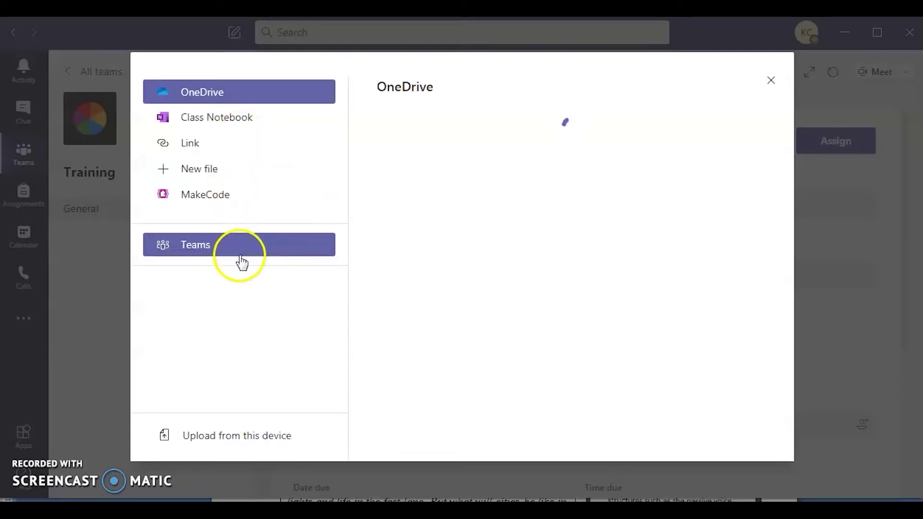
pyautogui.click(250, 435)
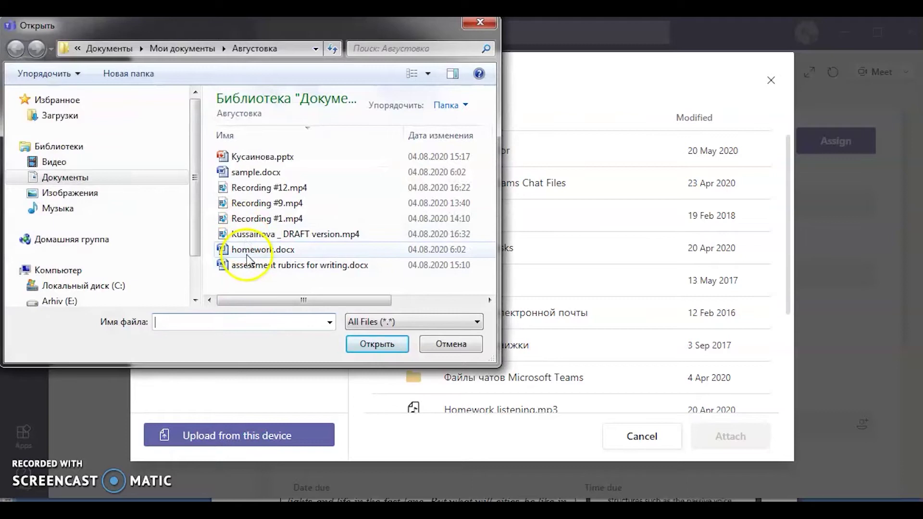
pyautogui.click(246, 252)
pyautogui.doubleClick(246, 250)
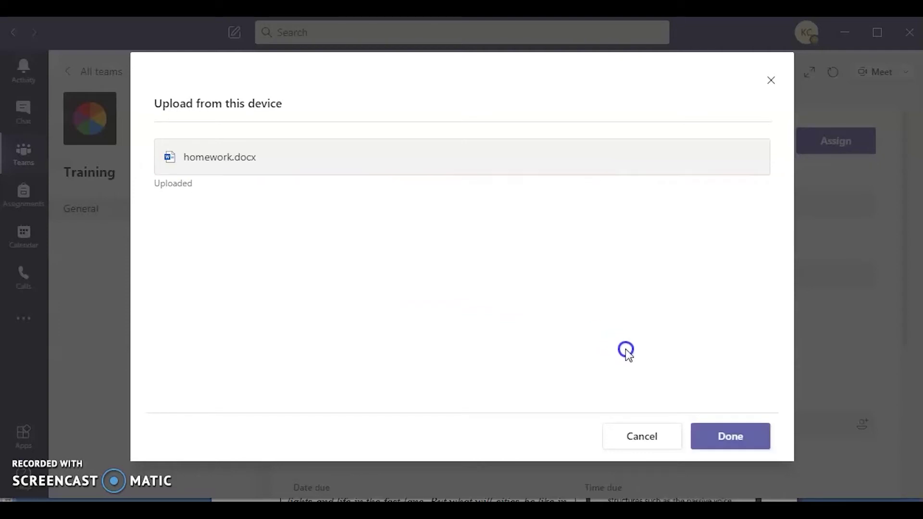
pyautogui.click(724, 434)
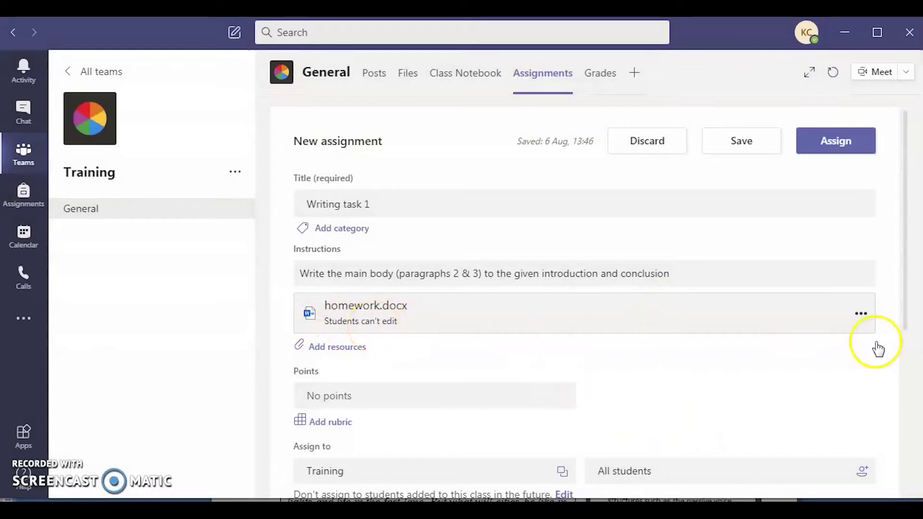
# Step: Let students edit their own copy of homework.docx and set the assignment's points to 6
pyautogui.click(861, 314)
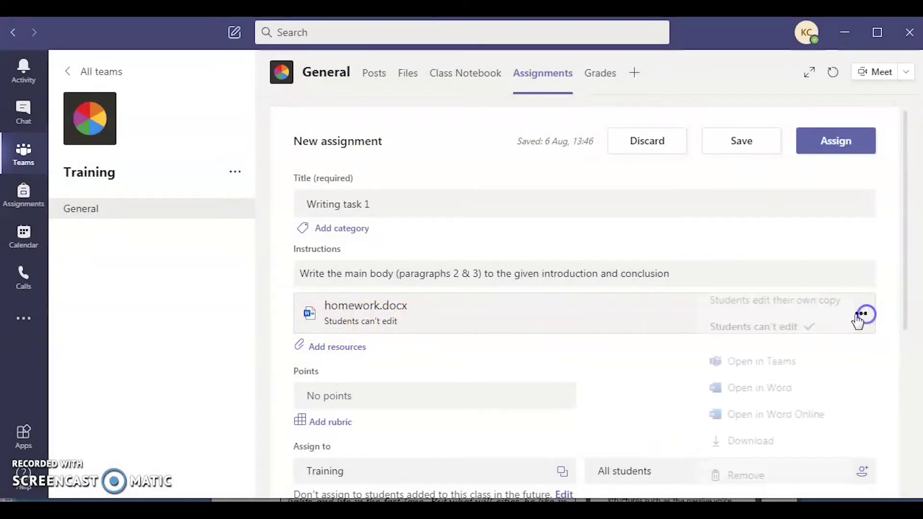
pyautogui.click(776, 310)
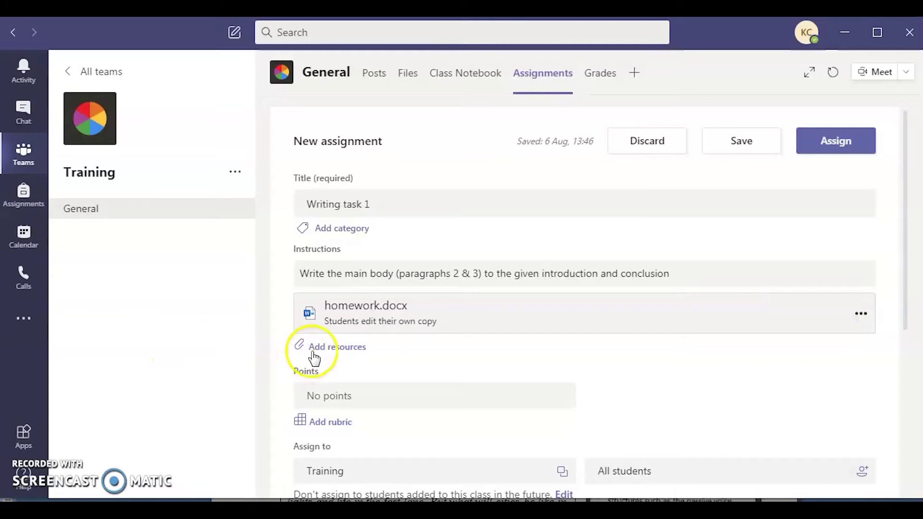
pyautogui.click(307, 385)
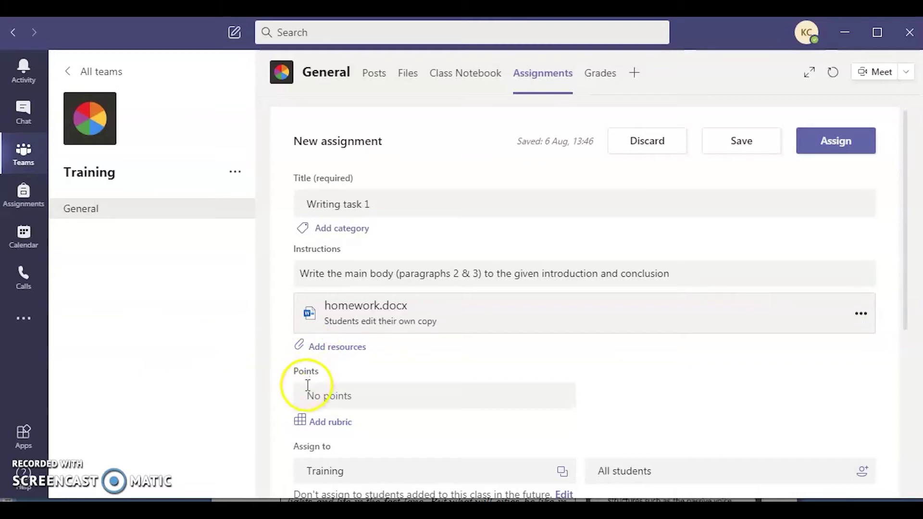
pyautogui.click(307, 390)
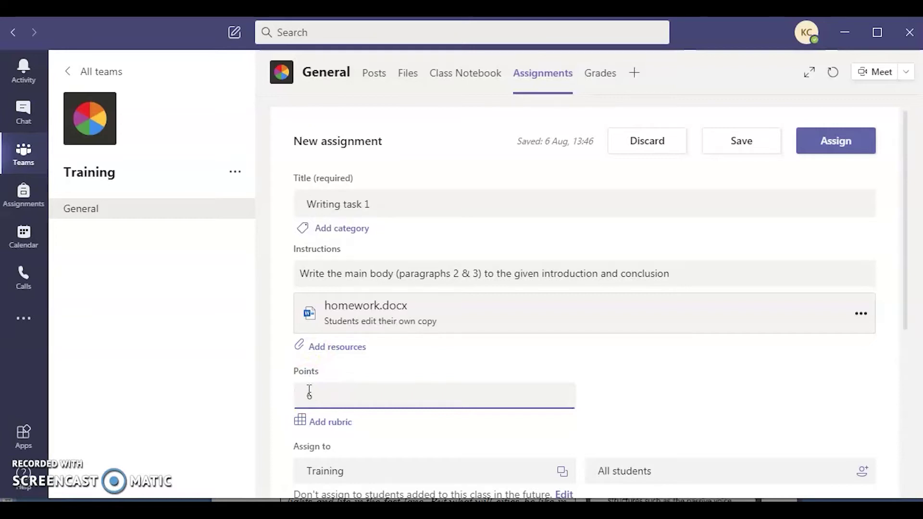
# Step: Start a new rubric for the assignment titled "Assessment rubric for writing" and enable points for it
pyautogui.click(330, 422)
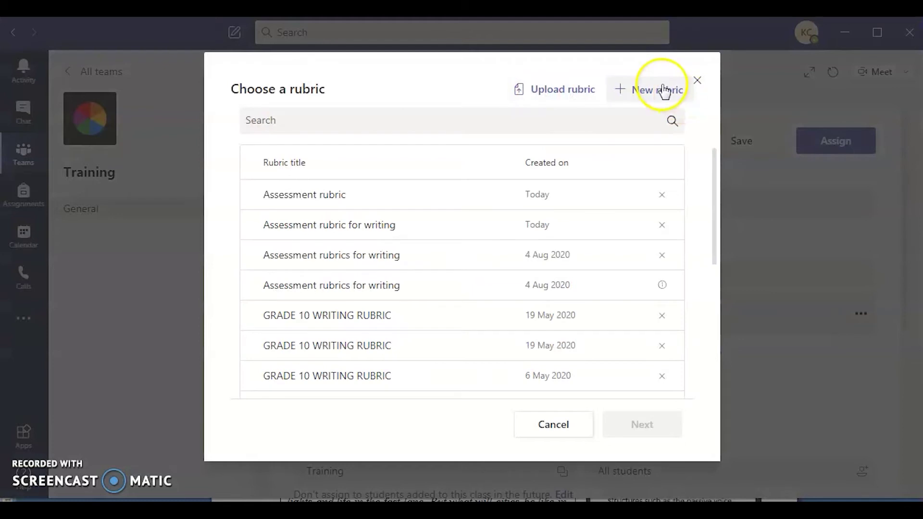
pyautogui.click(664, 91)
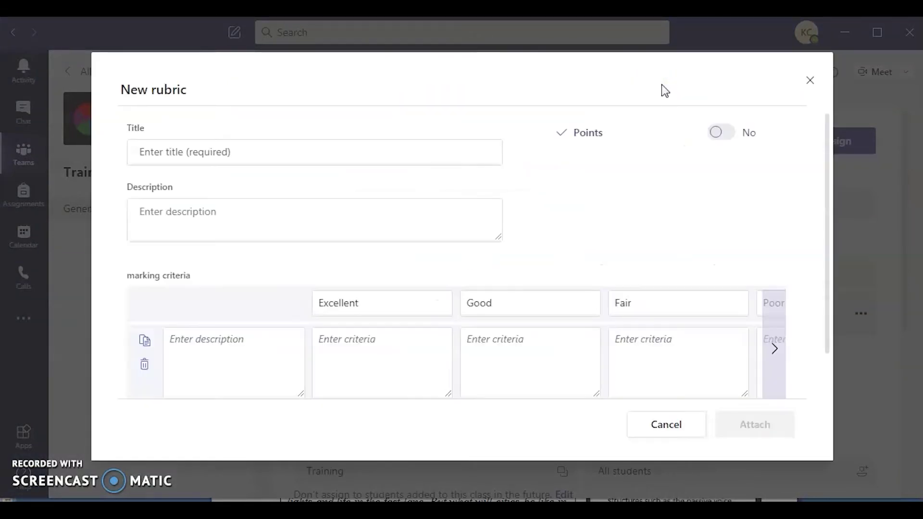
pyautogui.click(163, 156)
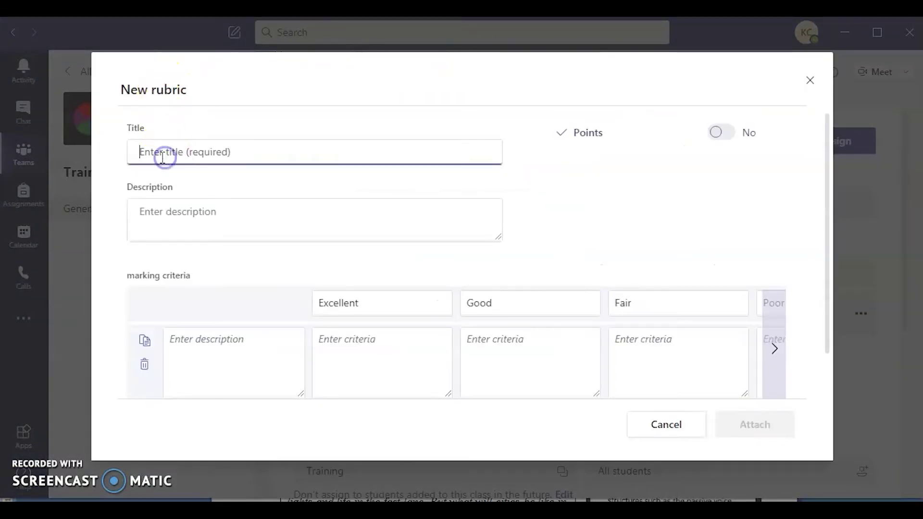
pyautogui.write('Assessment rubric for writing')
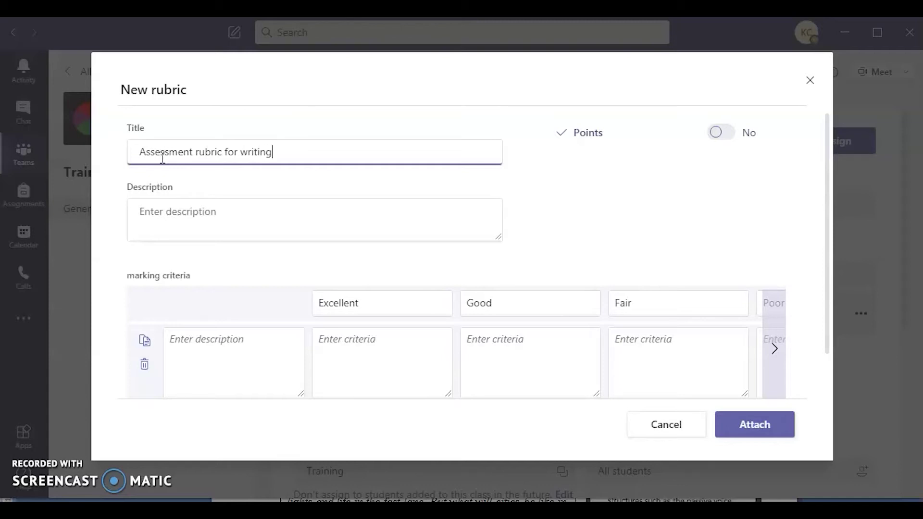
pyautogui.click(723, 133)
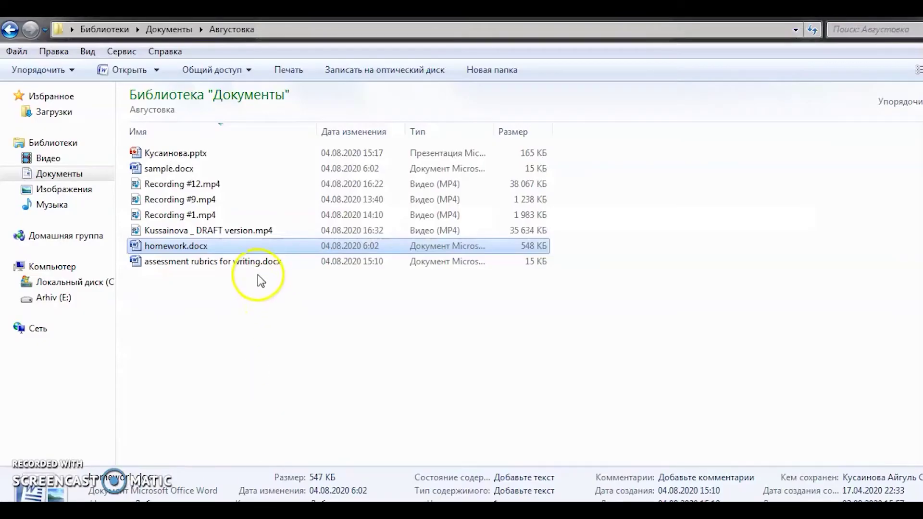
# Step: Consult assessment rubrics for writing.docx in Word and, back in the Teams rubric, clear the Excellent level's name and set its points to 6
pyautogui.doubleClick(261, 263)
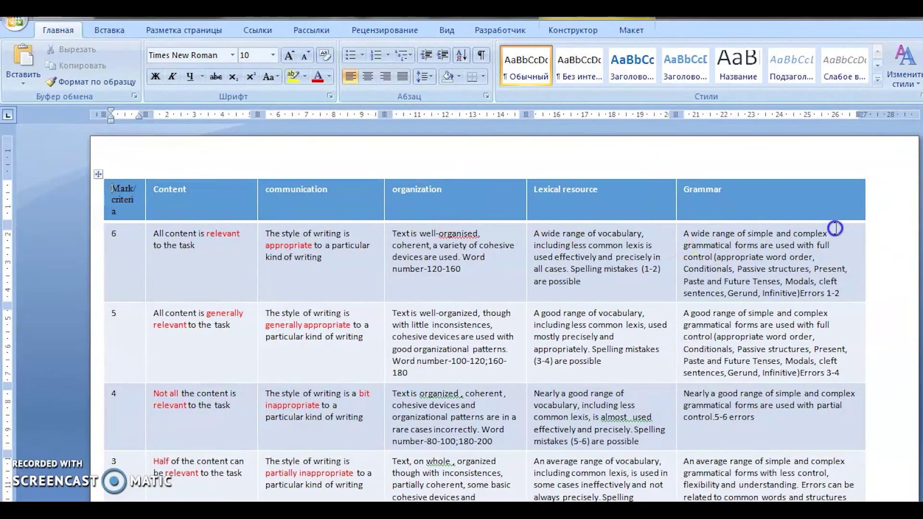
pyautogui.click(411, 462)
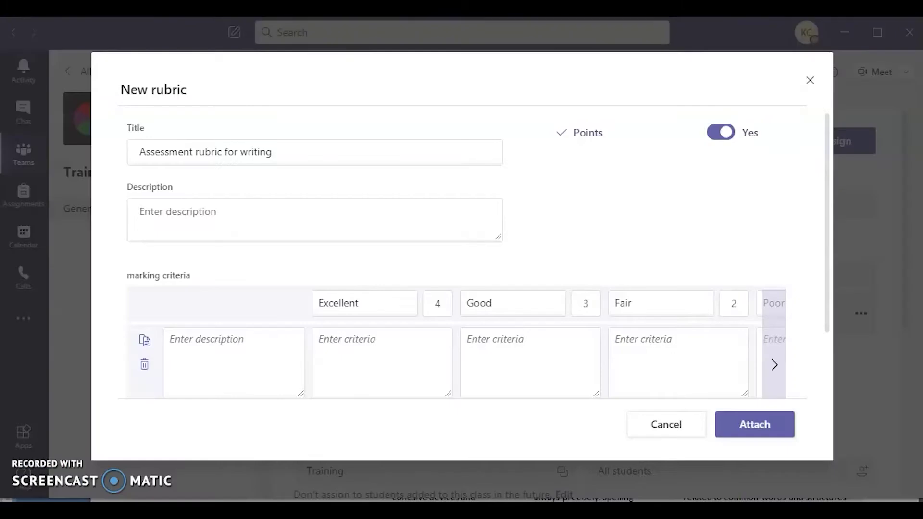
pyautogui.moveTo(387, 308); pyautogui.dragTo(287, 310)
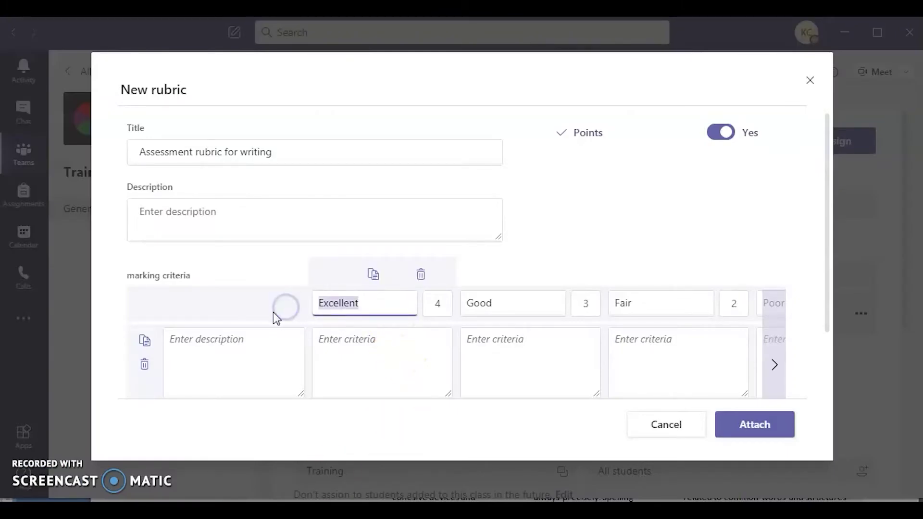
pyautogui.press('BackSpace')
pyautogui.click(441, 307)
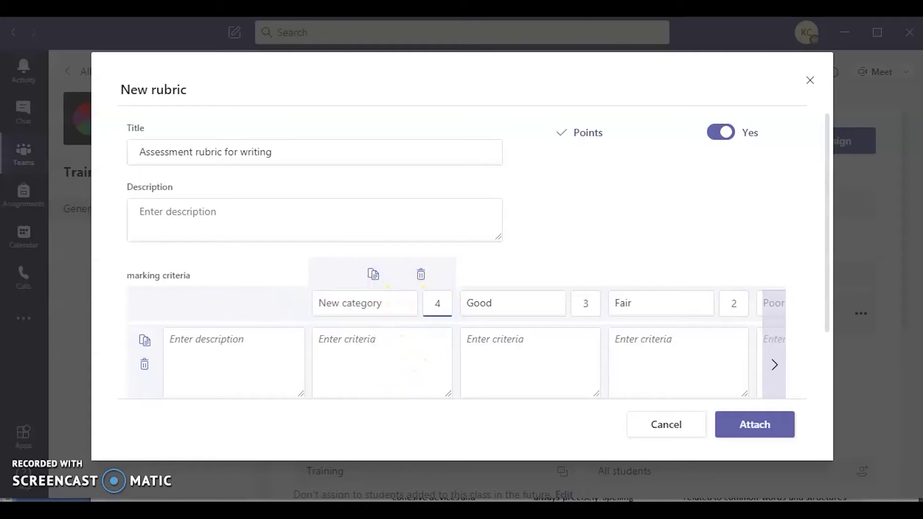
pyautogui.write('6')
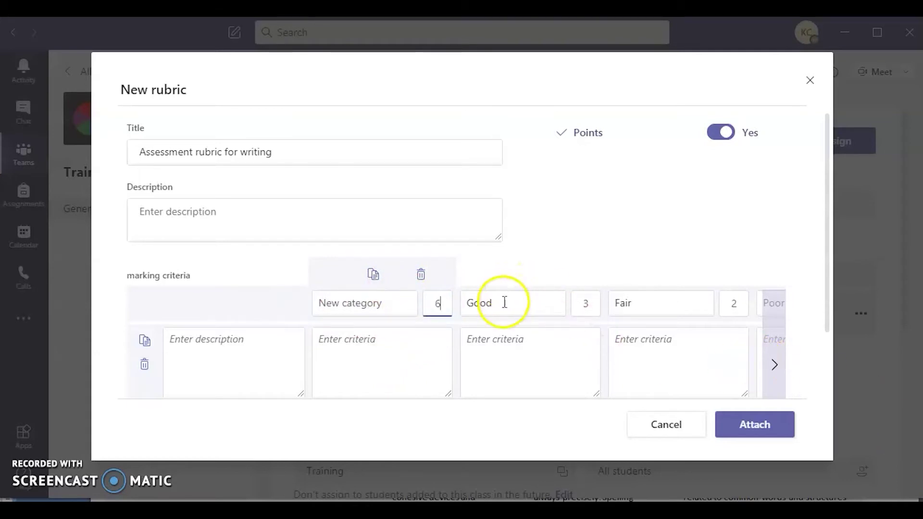
# Step: Clear the names of the Good and Fair levels and set their points to 5 and 4
pyautogui.moveTo(497, 302); pyautogui.dragTo(404, 302)
pyautogui.press('BackSpace')
pyautogui.moveTo(575, 309); pyautogui.dragTo(600, 309)
pyautogui.write('5')
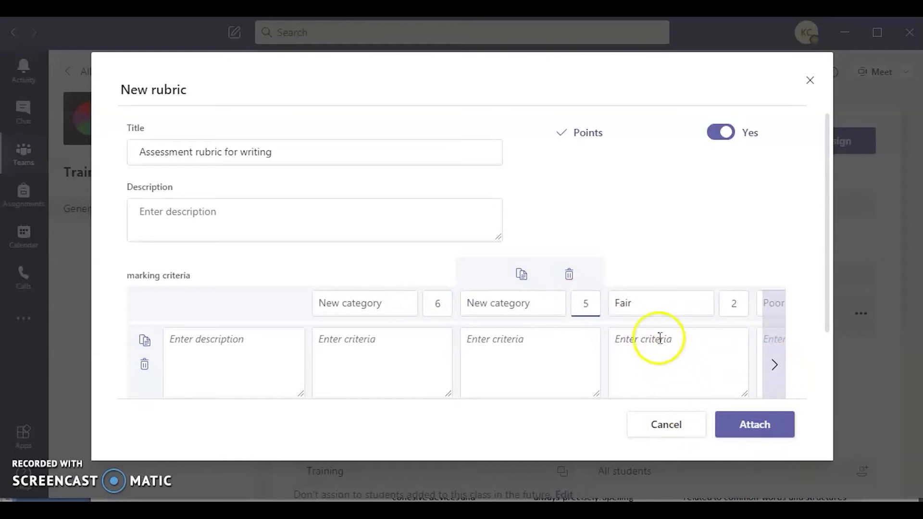
pyautogui.moveTo(645, 303); pyautogui.dragTo(547, 293)
pyautogui.press('BackSpace')
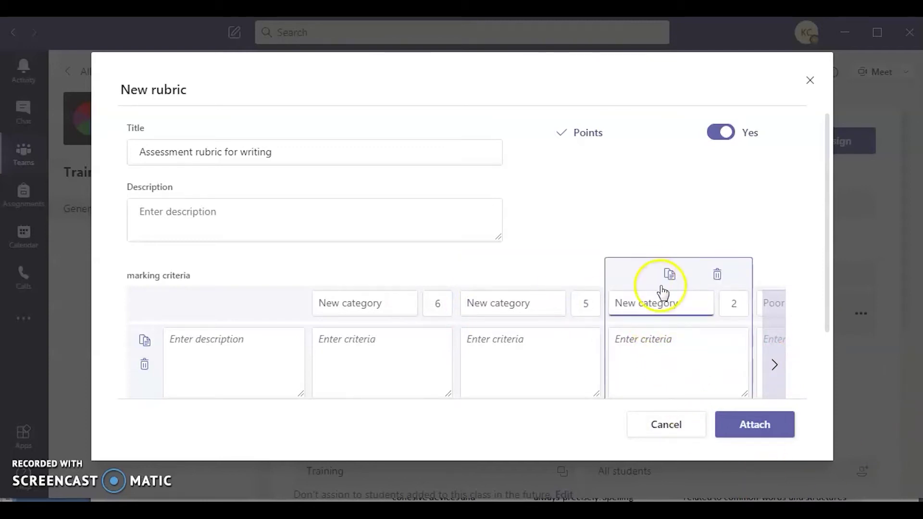
pyautogui.moveTo(731, 303); pyautogui.dragTo(739, 305)
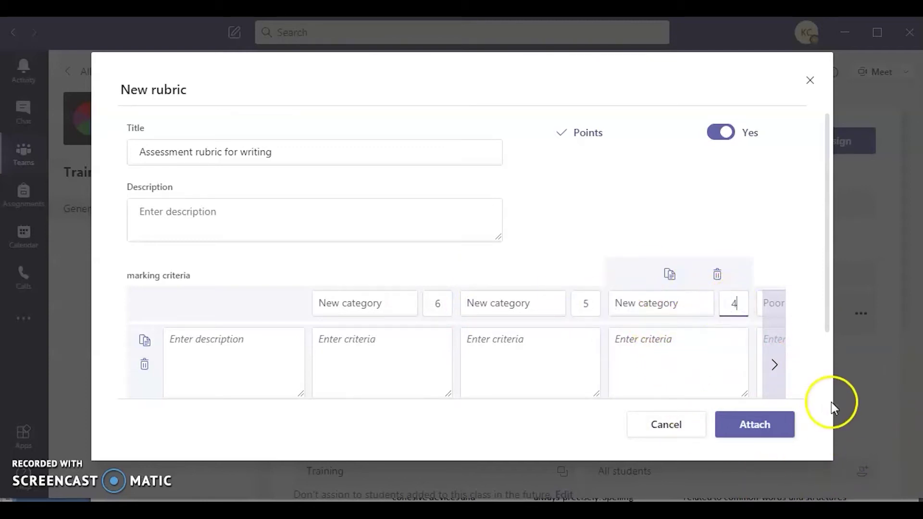
# Step: Clear the name of the Poor level and set its points to 3
pyautogui.click(780, 358)
pyautogui.moveTo(636, 303); pyautogui.dragTo(604, 310)
pyautogui.press('BackSpace')
pyautogui.click(735, 303)
pyautogui.write('4')
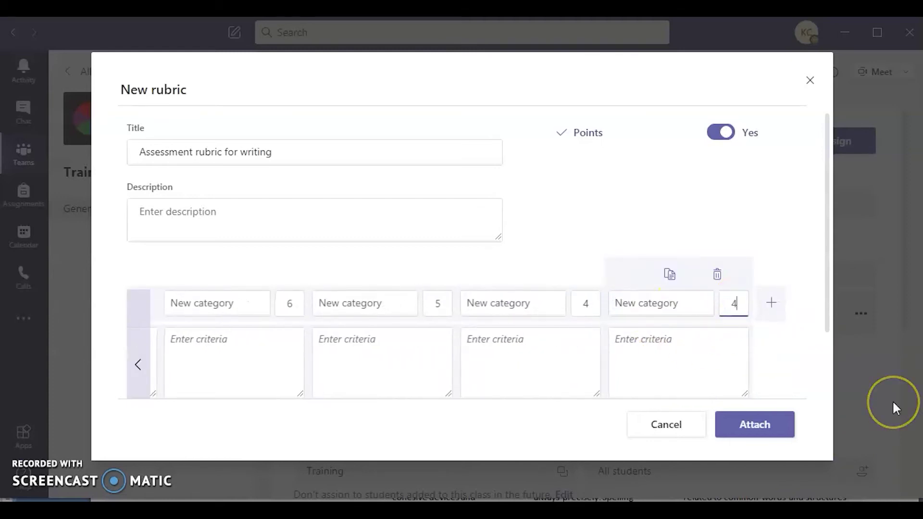
pyautogui.press('BackSpace')
pyautogui.write('3')
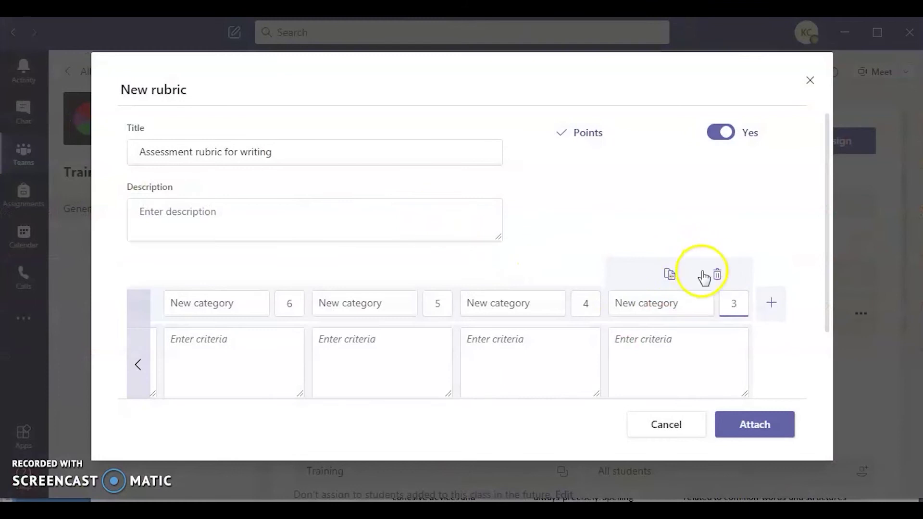
# Step: Duplicate the 3-point level twice and set the points of the two new levels to 2 and 1
pyautogui.click(668, 274)
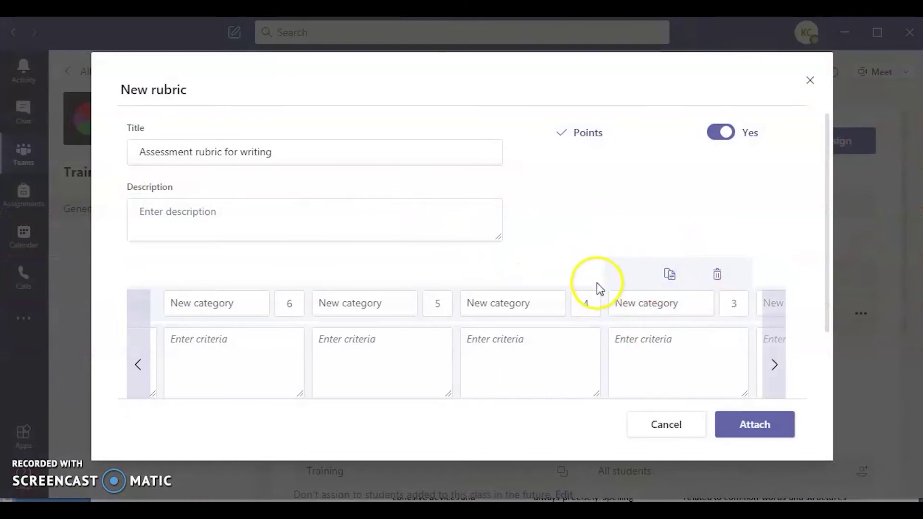
pyautogui.click(775, 358)
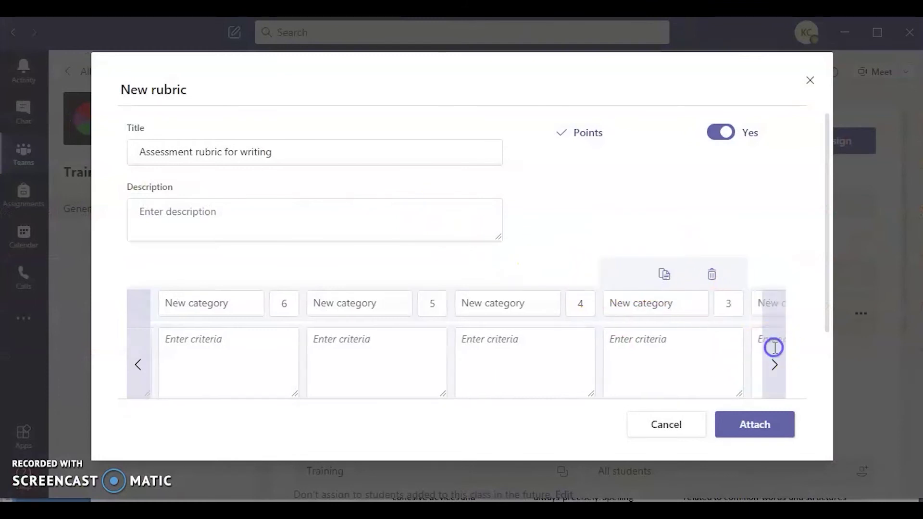
pyautogui.click(739, 304)
pyautogui.write('2')
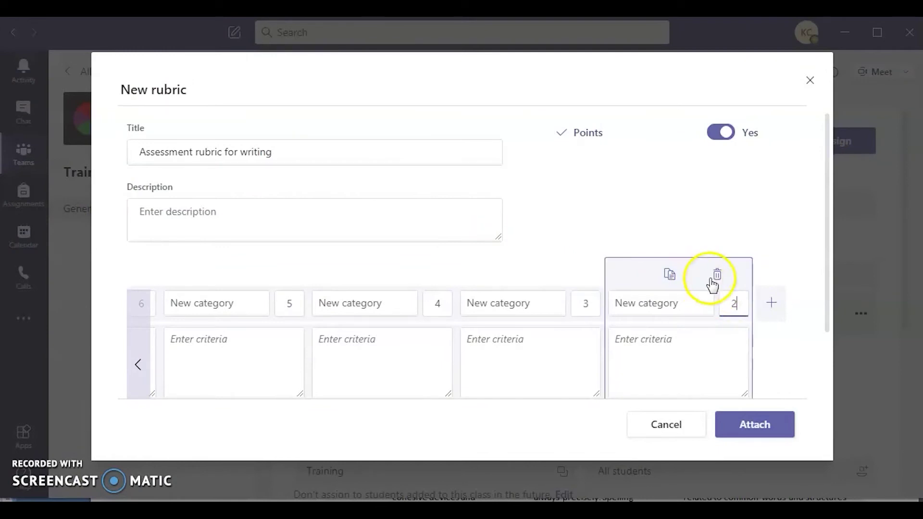
pyautogui.click(664, 273)
pyautogui.click(775, 352)
pyautogui.click(739, 305)
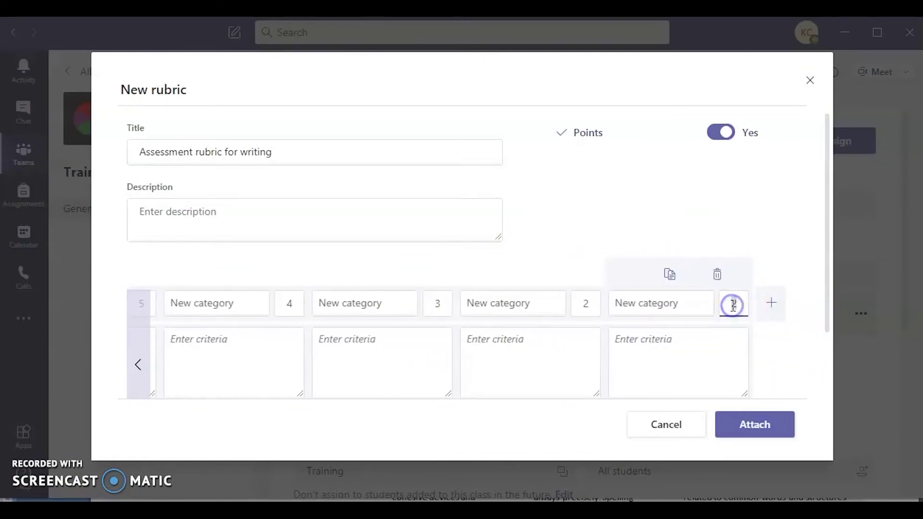
pyautogui.write('1')
# Step: Copy the heading Content from assessment rubrics for writing.docx in Word into the first criterion's description in the Teams rubric
pyautogui.click(145, 372)
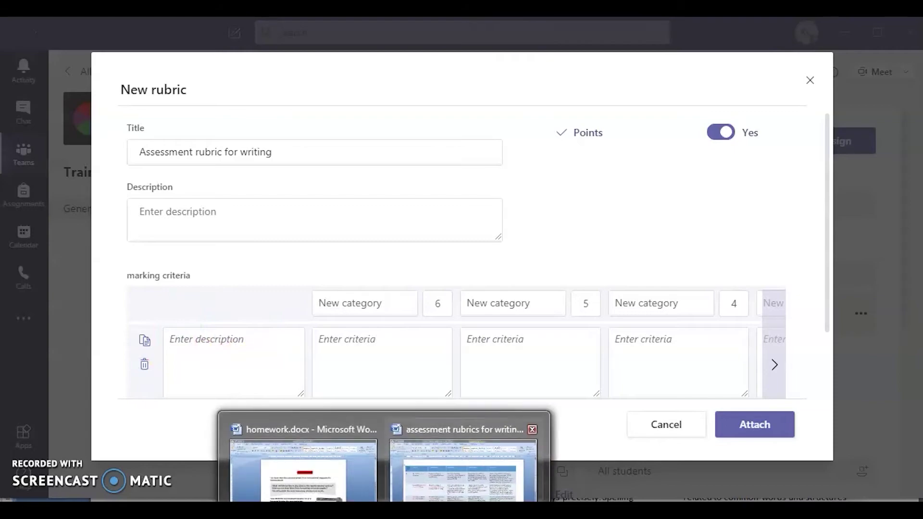
pyautogui.click(445, 495)
pyautogui.click(193, 196)
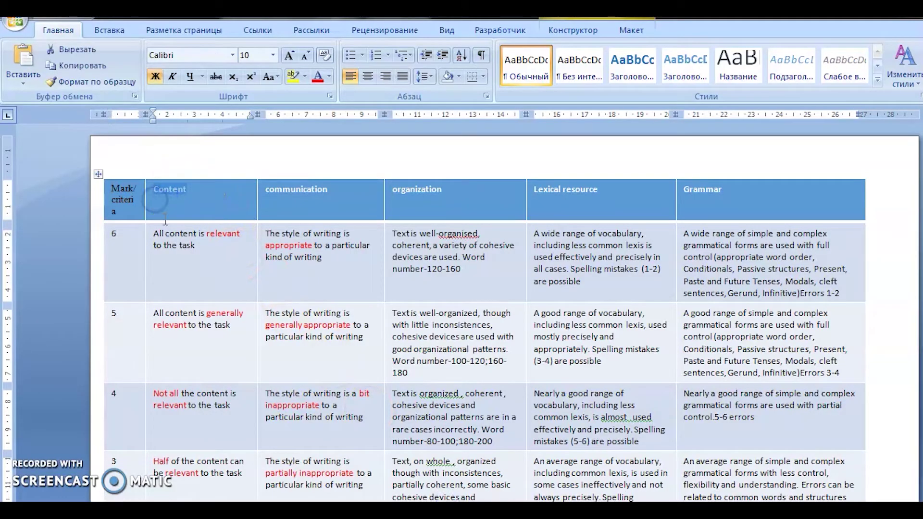
pyautogui.click(312, 490)
pyautogui.click(253, 371)
pyautogui.write('Content')
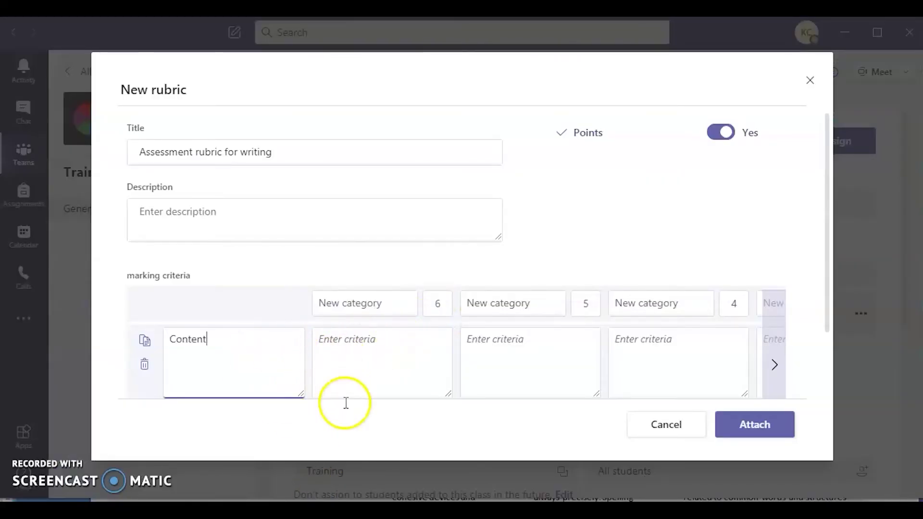
# Step: Copy the mark 6 Content text, "All content is relevant to the task", from the Word table into the rubric's 6-point Content cell
pyautogui.moveTo(381, 500)
pyautogui.click(448, 486)
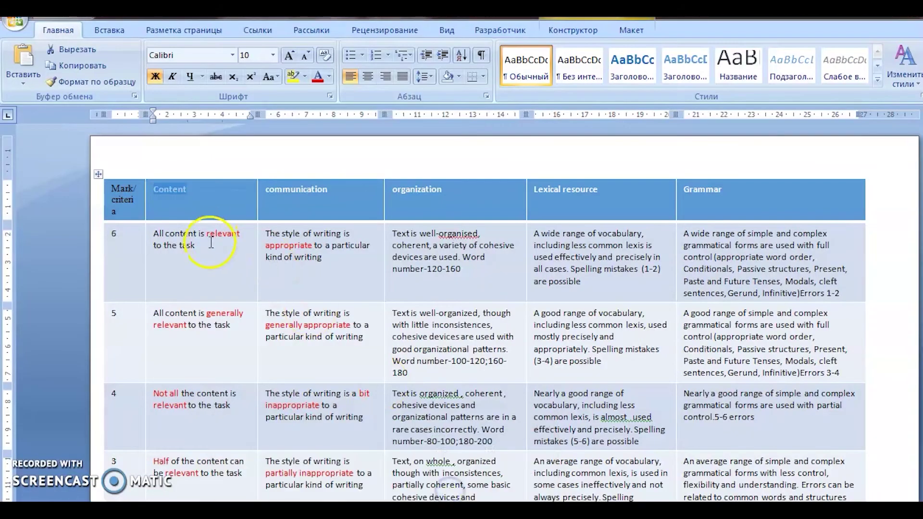
pyautogui.moveTo(206, 243); pyautogui.dragTo(151, 232)
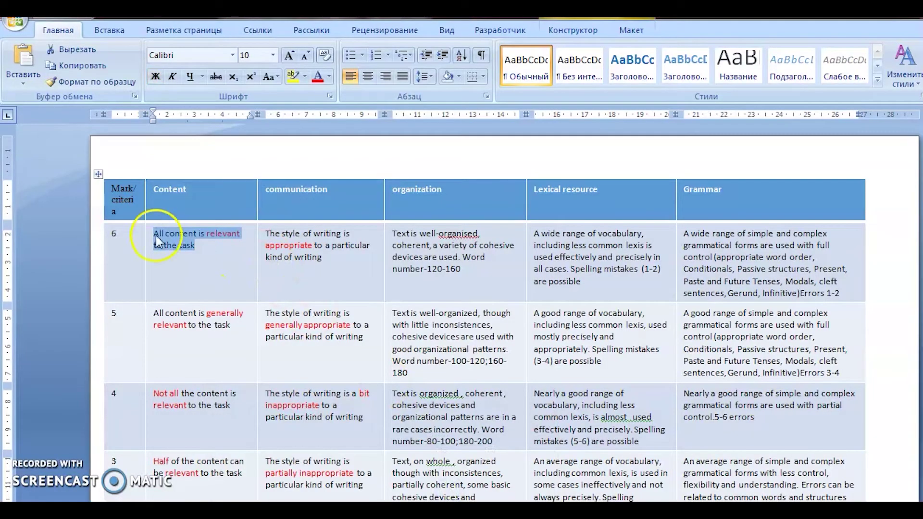
pyautogui.hotkey('ctrl', 'c')
pyautogui.hotkey('alt', 'Tab')
pyautogui.click(363, 364)
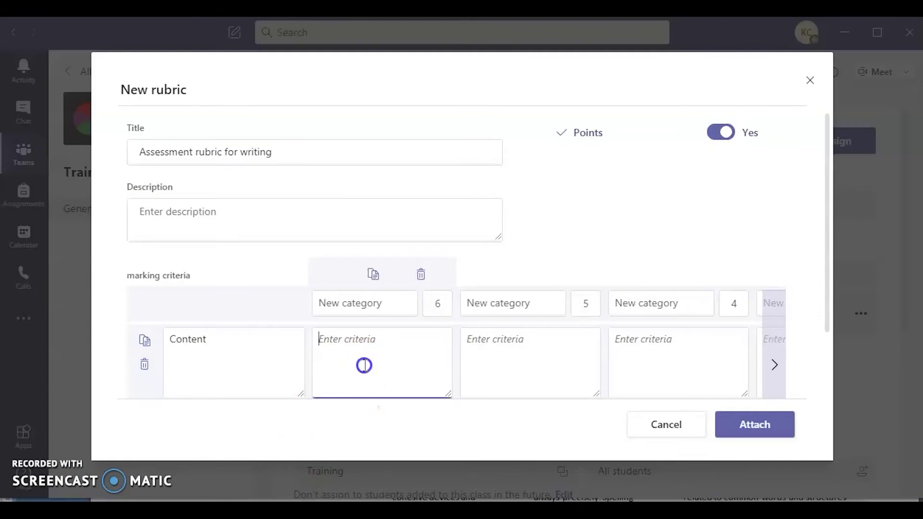
pyautogui.hotkey('ctrl', 'v')
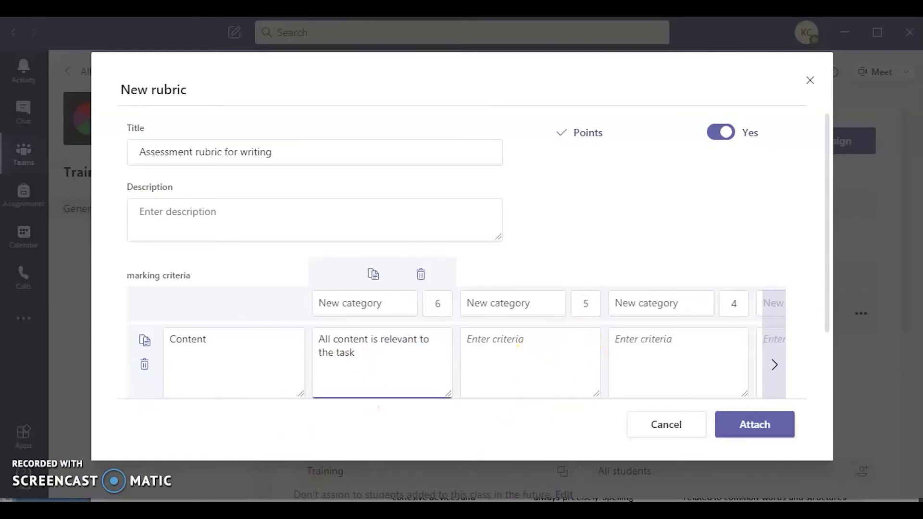
# Step: Copy "All content is generally relevant to the task" from the Word table into the 5-point cell of the Content criterion in Teams
pyautogui.click(384, 510)
pyautogui.click(463, 469)
pyautogui.moveTo(232, 325); pyautogui.dragTo(160, 319)
pyautogui.hotkey('ctrl', 'c')
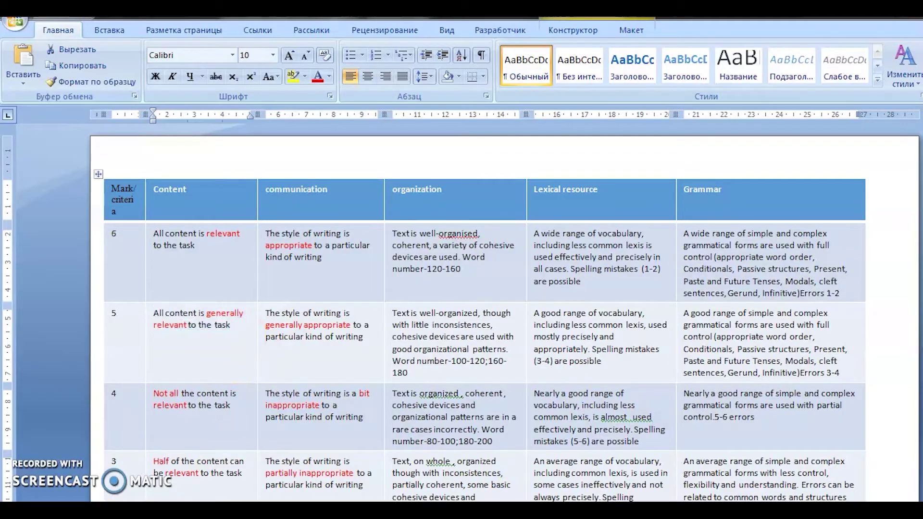
pyautogui.hotkey('alt', 'Tab')
pyautogui.click(490, 367)
pyautogui.hotkey('ctrl', 'v')
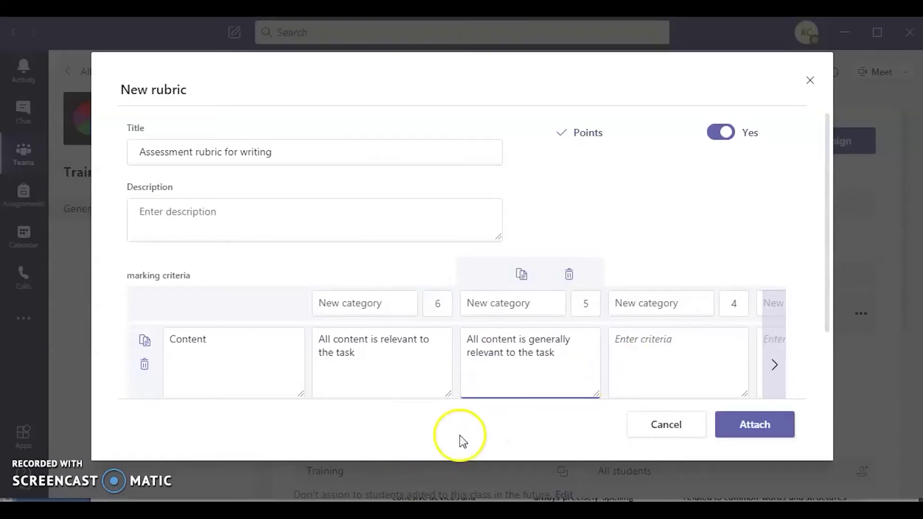
# Step: Copy "Not all the content is relevant to the task" from the Word table into the 4-point Content cell in Teams
pyautogui.click(385, 510)
pyautogui.click(488, 483)
pyautogui.moveTo(243, 409); pyautogui.dragTo(163, 389)
pyautogui.hotkey('ctrl', 'c')
pyautogui.hotkey('alt', 'Tab')
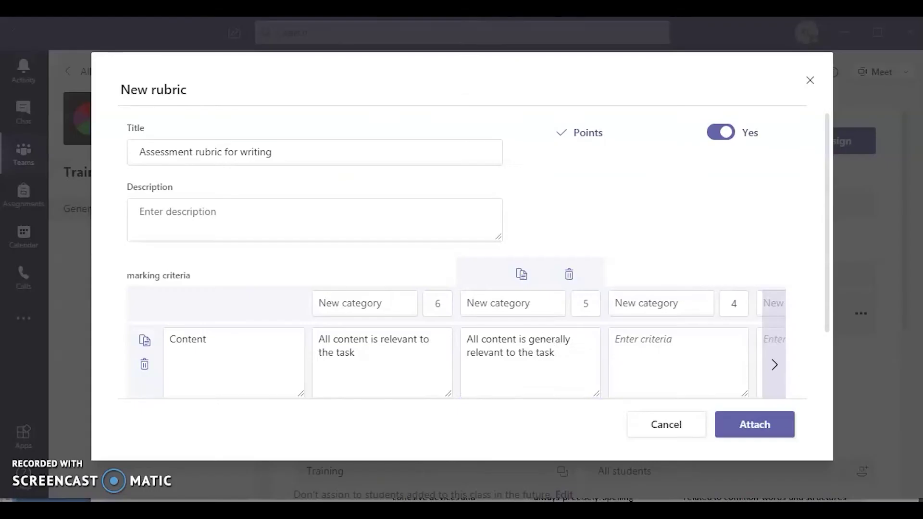
pyautogui.click(643, 371)
pyautogui.hotkey('ctrl', 'v')
# Step: Copy "Half of the content can be relevant to the task" from the Word table into the 3-point Content cell in Teams
pyautogui.click(774, 363)
pyautogui.click(776, 361)
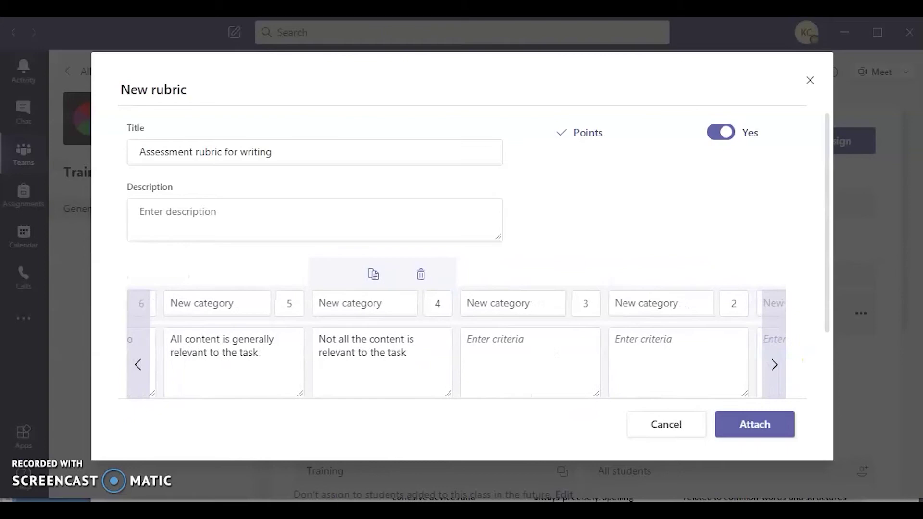
pyautogui.hotkey('alt', 'Tab')
pyautogui.moveTo(245, 479); pyautogui.dragTo(153, 453)
pyautogui.hotkey('ctrl', 'c')
pyautogui.hotkey('alt', 'Tab')
pyautogui.click(546, 350)
pyautogui.hotkey('ctrl', 'v')
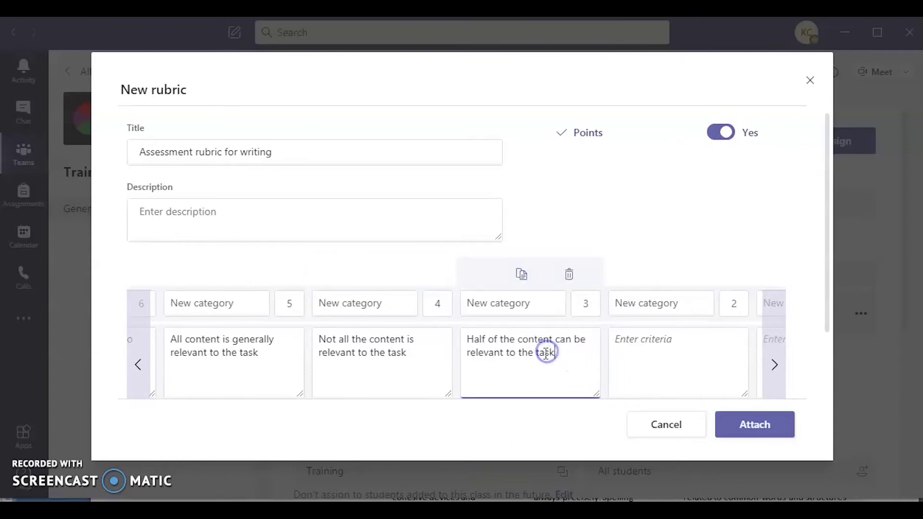
# Step: Copy "Most of the content is irrelevant" from the Word table into the 2-point Content cell in Teams
pyautogui.hotkey('alt', 'Tab')
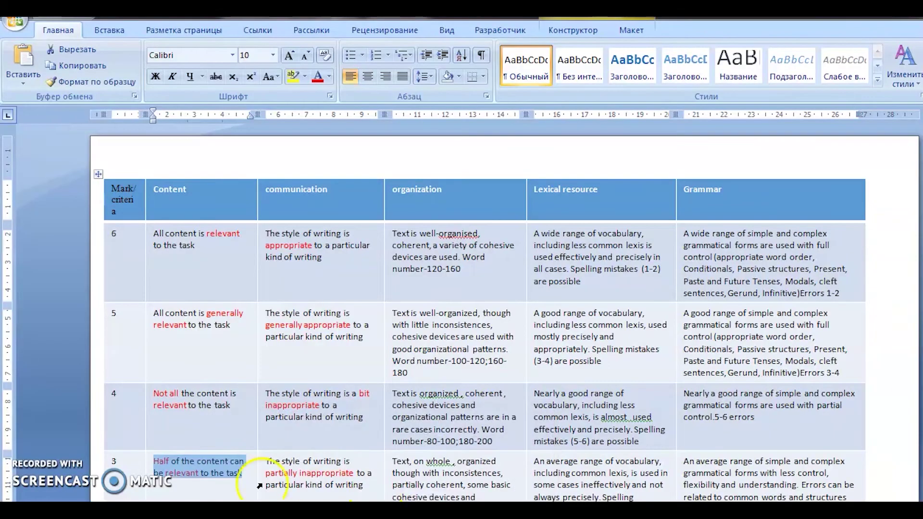
pyautogui.scroll(-3, 326, 491)
pyautogui.moveTo(195, 482); pyautogui.dragTo(148, 472)
pyautogui.hotkey('ctrl', 'c')
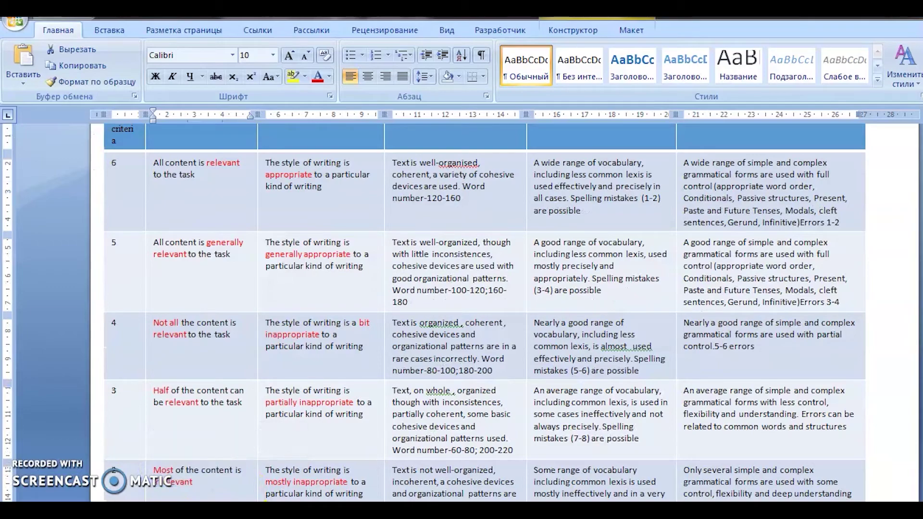
pyautogui.hotkey('alt', 'Tab')
pyautogui.click(694, 377)
pyautogui.hotkey('ctrl', 'v')
# Step: Copy the mark 1 Content text from the Word table into the 1-point Content cell in Teams
pyautogui.click(782, 374)
pyautogui.click(780, 371)
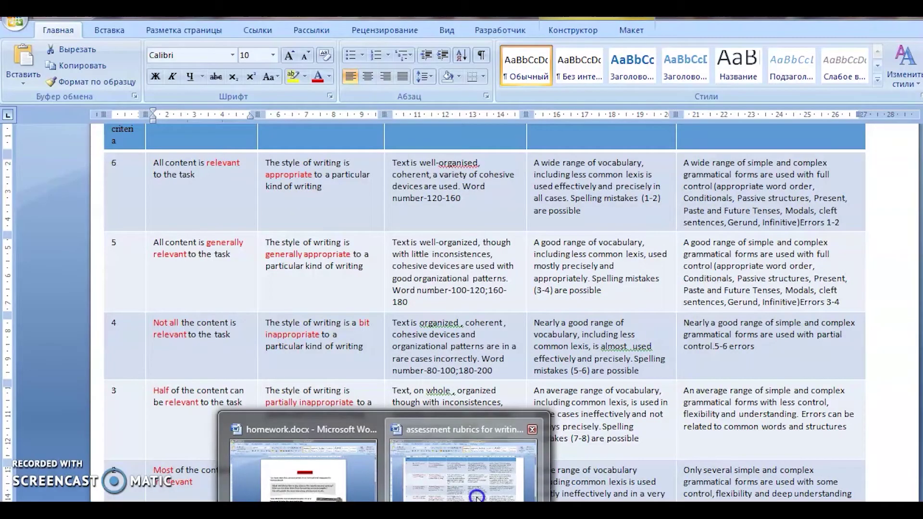
pyautogui.click(475, 498)
pyautogui.scroll(-2, 309, 487)
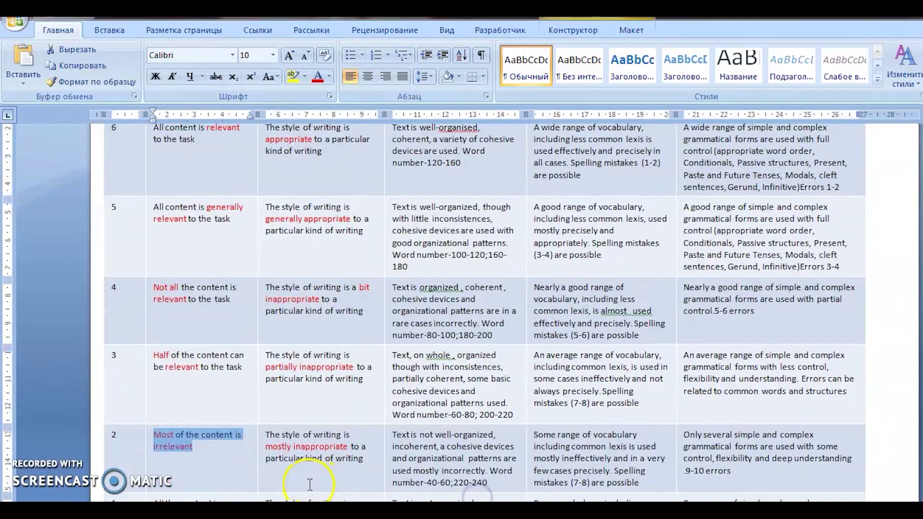
pyautogui.moveTo(235, 480); pyautogui.dragTo(152, 465)
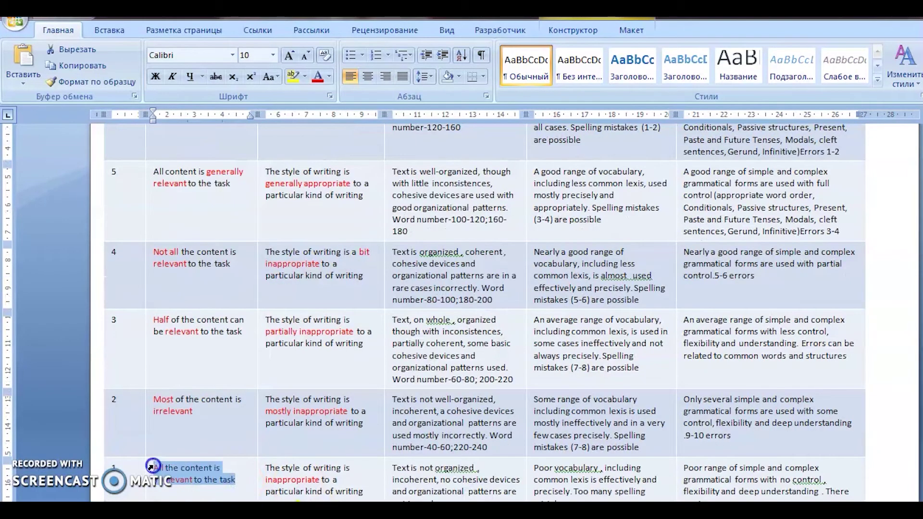
pyautogui.click(532, 487)
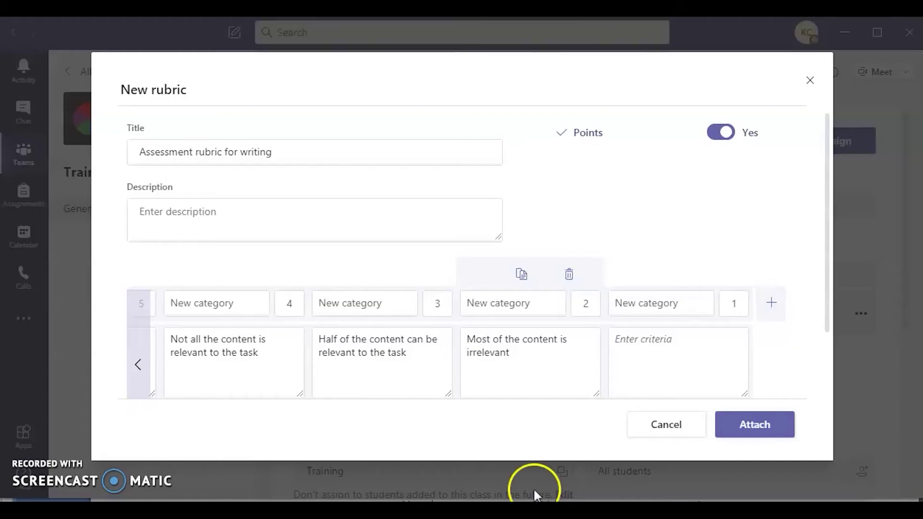
pyautogui.click(663, 313)
pyautogui.click(652, 360)
pyautogui.hotkey('ctrl', 'v')
# Step: Add a second criterion row below Content and copy the heading communication from the Word table into its description
pyautogui.click(139, 375)
pyautogui.click(140, 376)
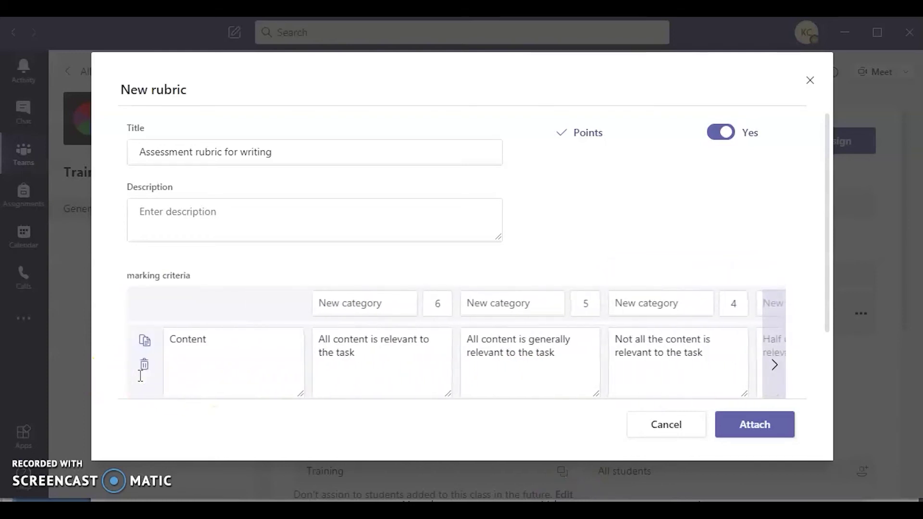
pyautogui.scroll(-2, 212, 376)
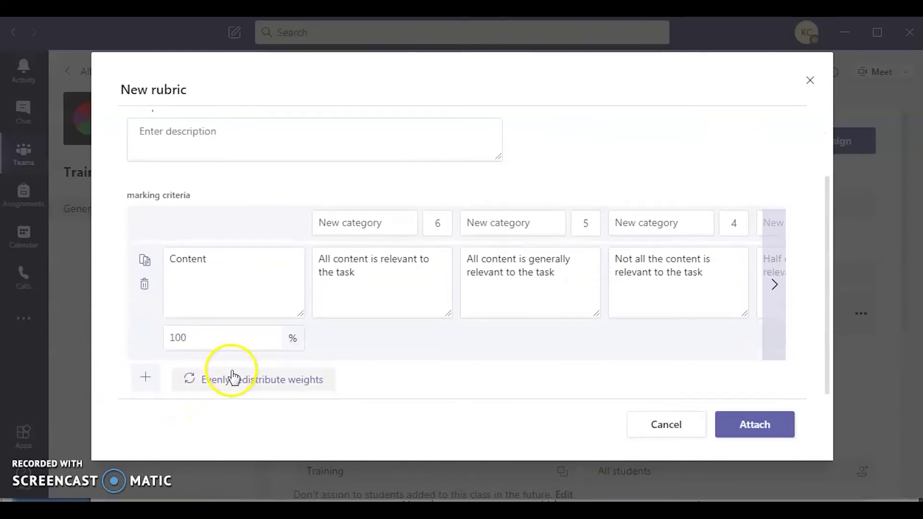
pyautogui.click(144, 379)
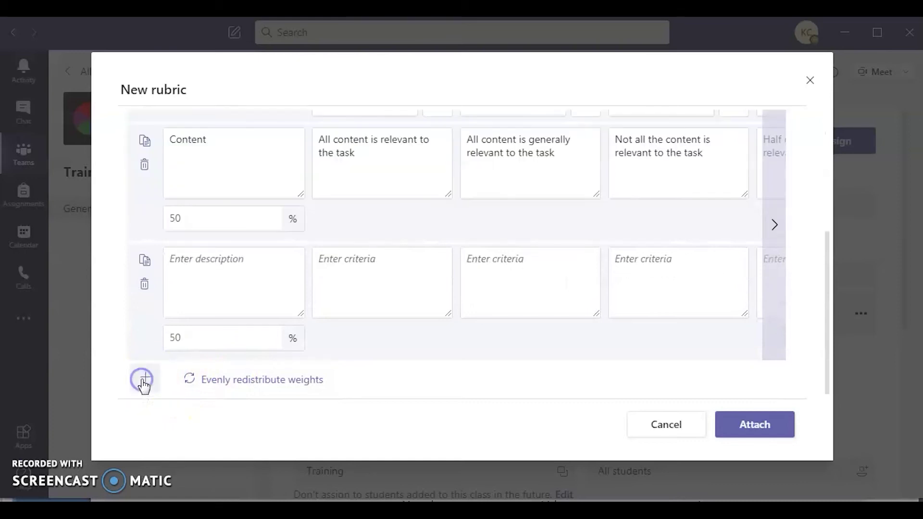
pyautogui.click(190, 307)
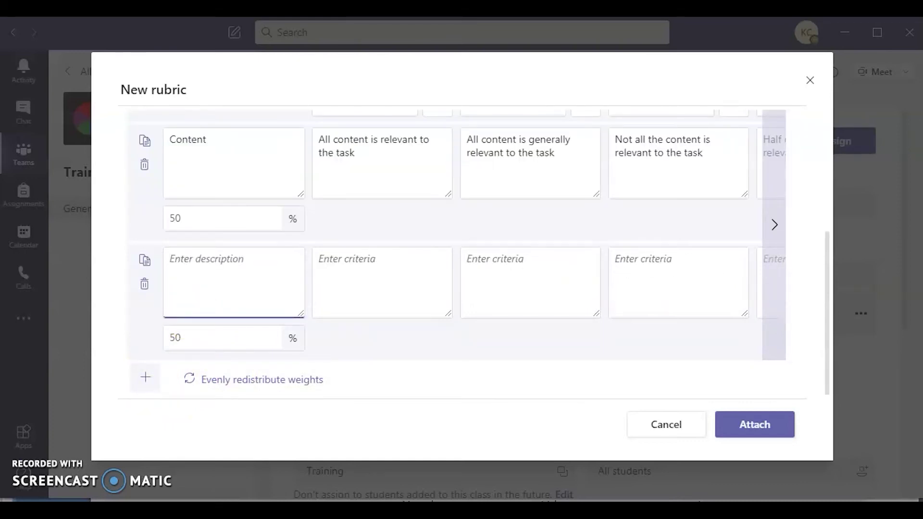
pyautogui.hotkey('alt', 'Tab')
pyautogui.scroll(5, 301, 282)
pyautogui.moveTo(339, 200); pyautogui.dragTo(267, 193)
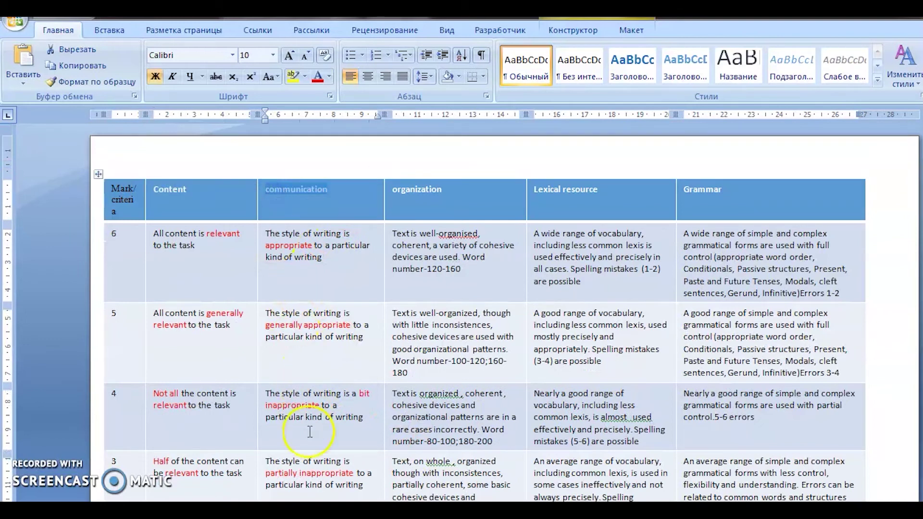
pyautogui.hotkey('alt', 'Tab')
pyautogui.click(264, 261)
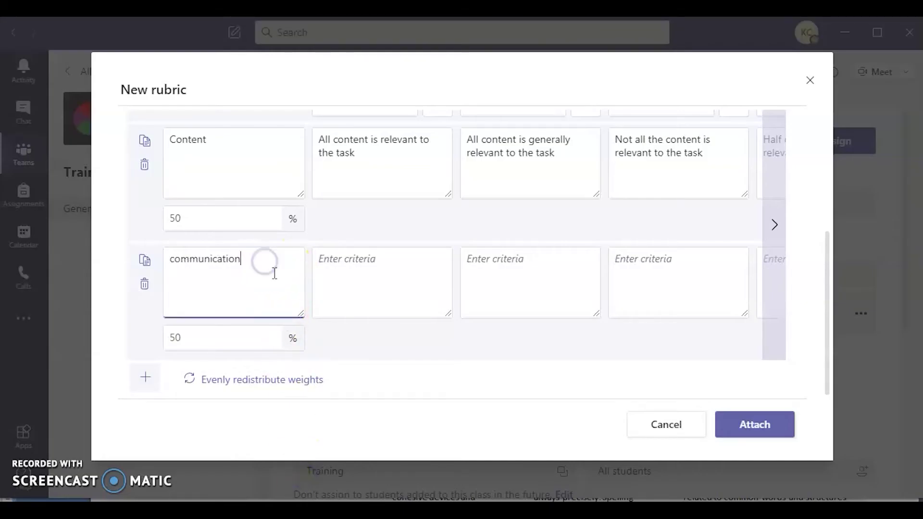
# Step: Copy "The style of writing is appropriate to a particular kind of writing" from Word into the 6-point communication cell in Teams
pyautogui.click(470, 491)
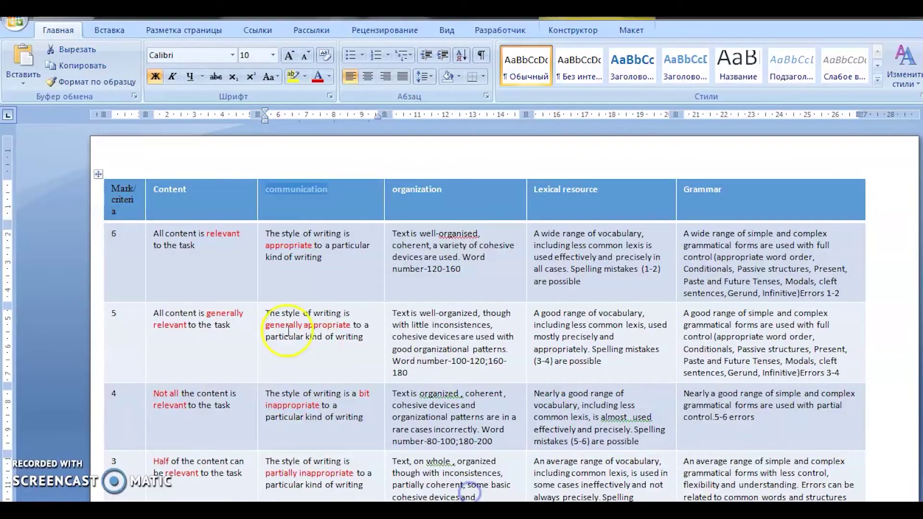
pyautogui.tripleClick(329, 236)
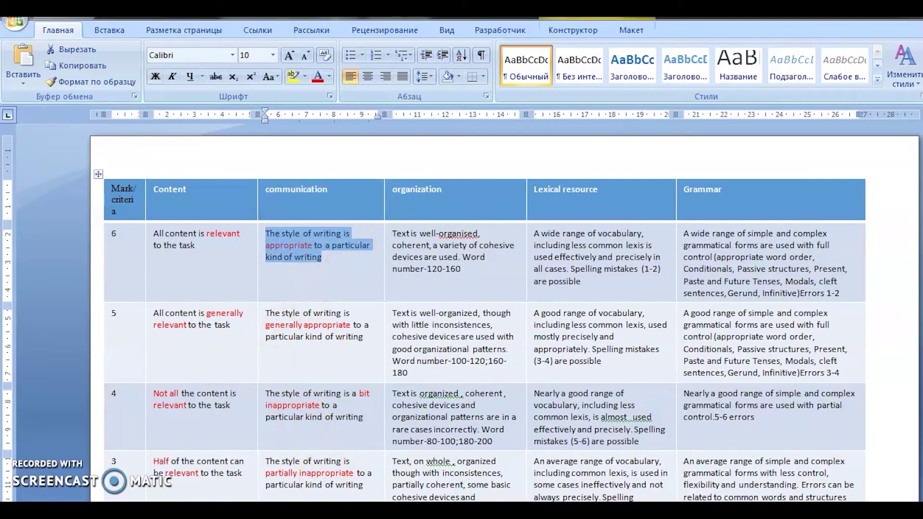
pyautogui.hotkey('alt', 'Tab')
pyautogui.click(351, 272)
pyautogui.hotkey('ctrl', 'v')
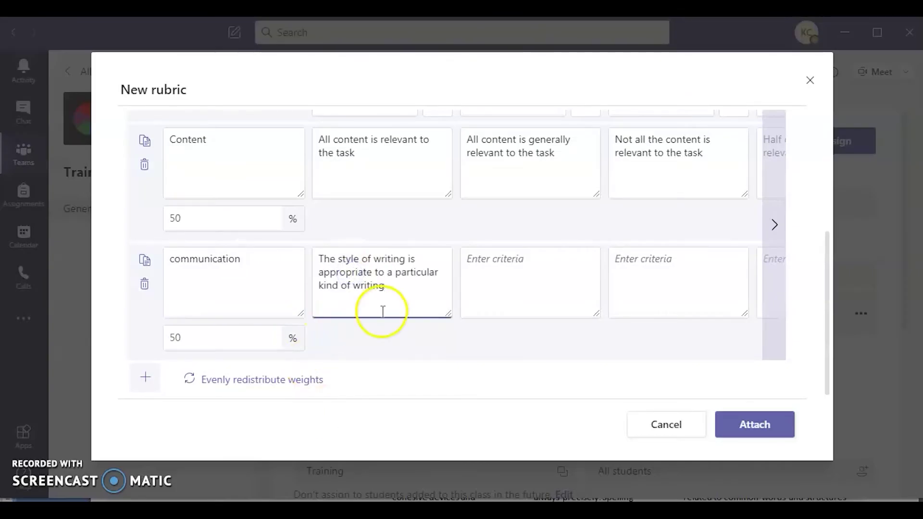
# Step: Copy the mark 5 communication text about generally appropriate style from the Word table into the 5-point communication cell in Teams
pyautogui.scroll(2, 383, 312)
pyautogui.click(479, 494)
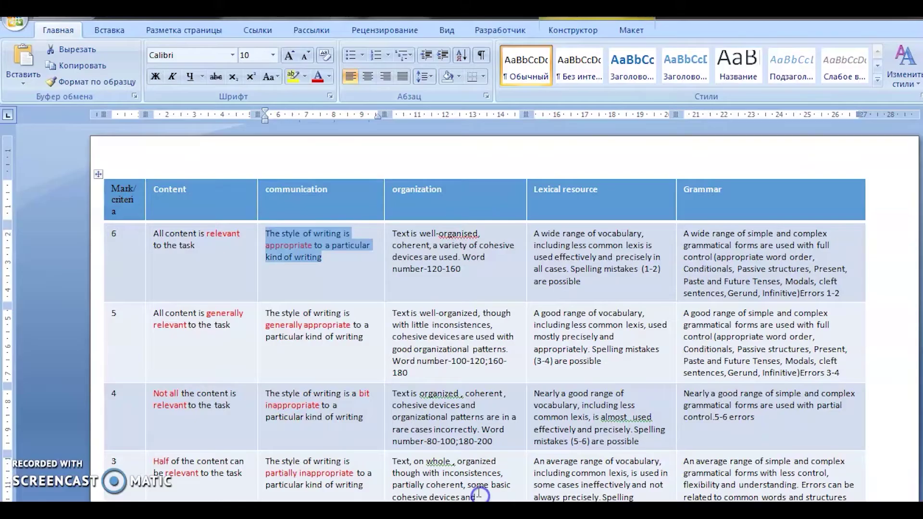
pyautogui.moveTo(366, 340); pyautogui.dragTo(268, 316)
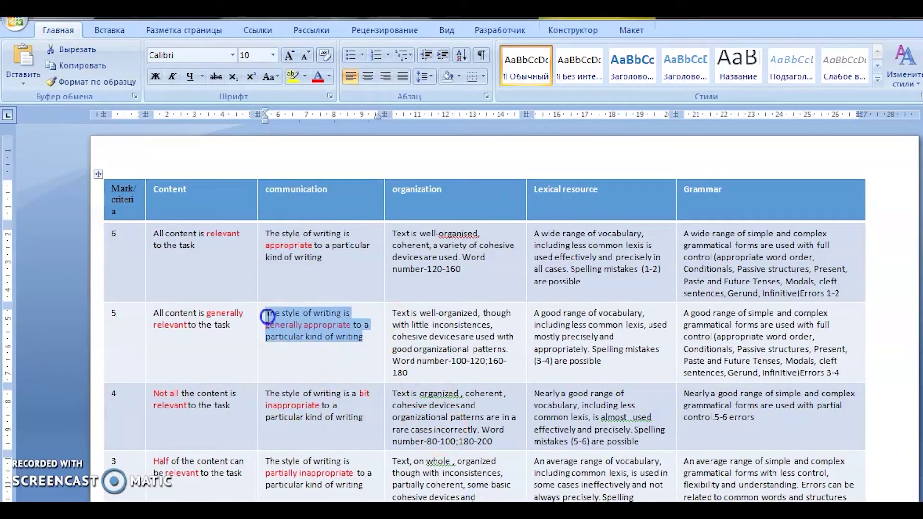
pyautogui.hotkey('alt', 'Tab')
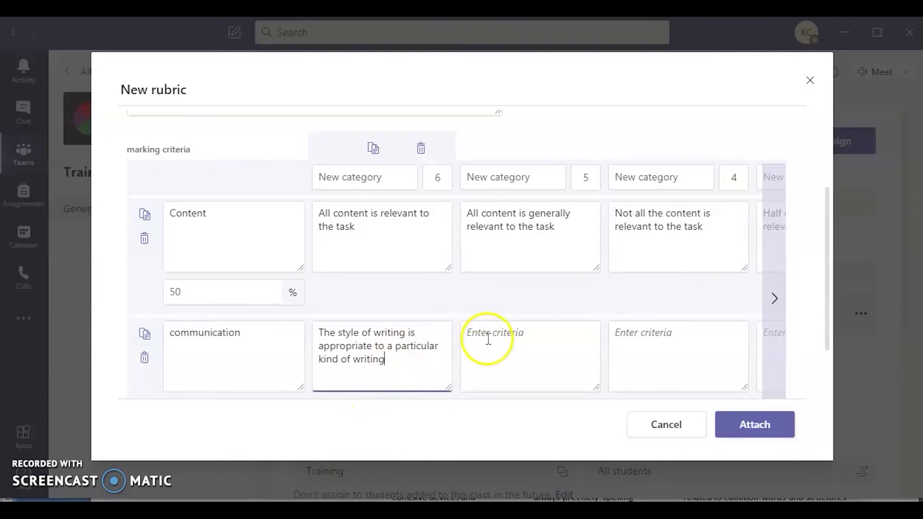
pyautogui.click(488, 336)
pyautogui.hotkey('ctrl', 'v')
# Step: Copy the mark 4 communication text about a bit inappropriate style from the Word table into the 4-point communication cell in Teams
pyautogui.click(499, 476)
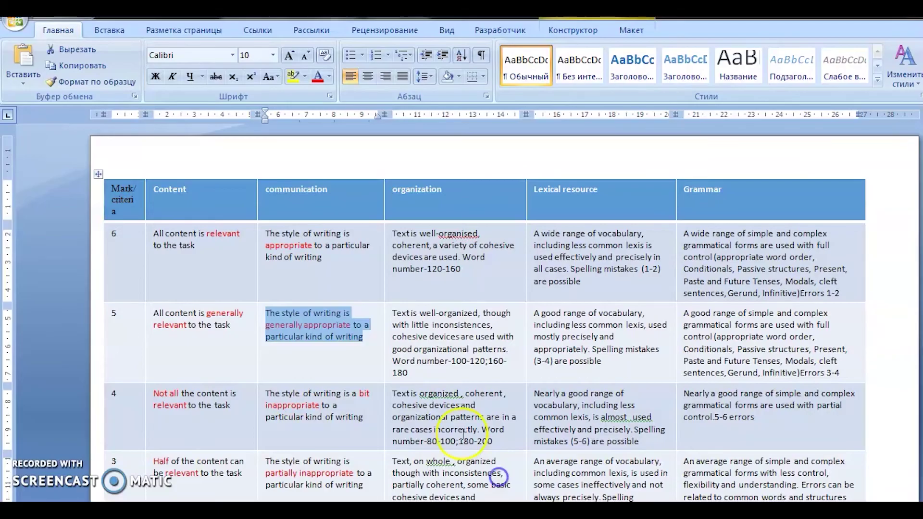
pyautogui.moveTo(364, 417); pyautogui.dragTo(266, 395)
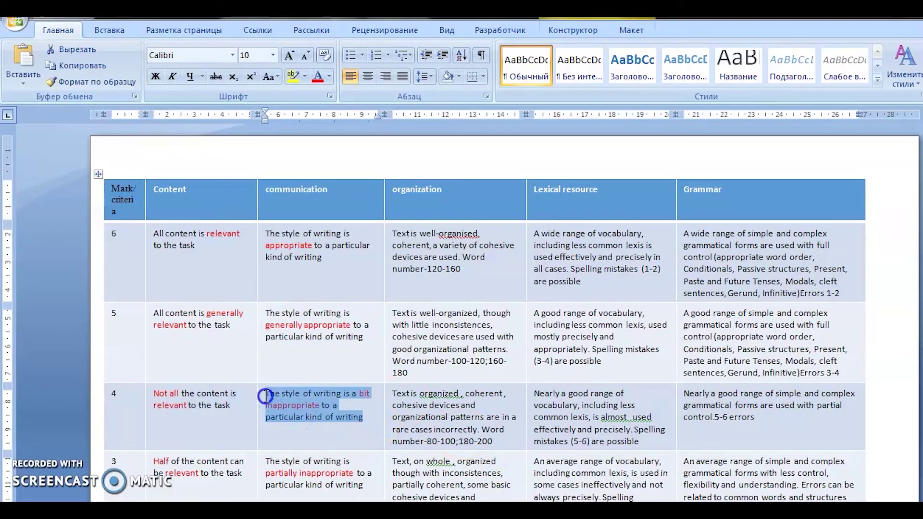
pyautogui.hotkey('ctrl', 'c')
pyautogui.hotkey('alt', 'Tab')
pyautogui.click(620, 348)
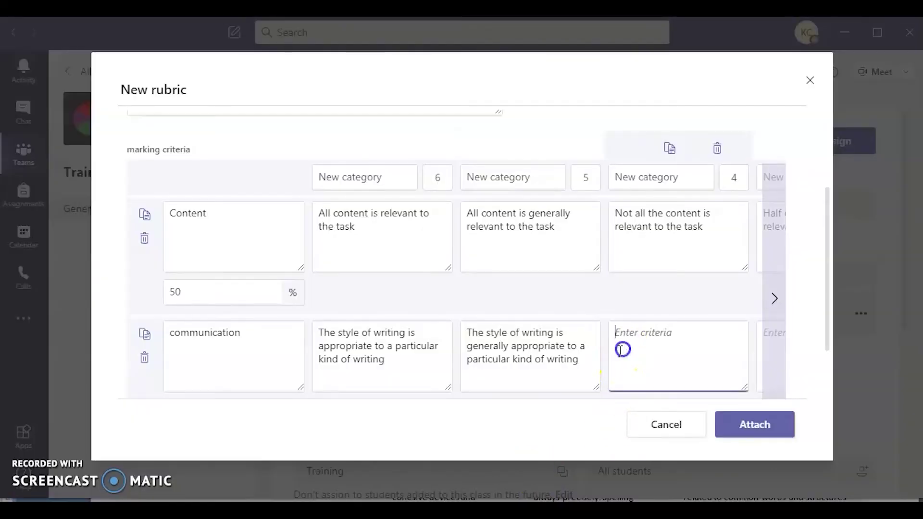
pyautogui.hotkey('ctrl', 'v')
# Step: Copy the mark 3 communication text about partially inappropriate style from the Word table into the 3-point communication cell in Teams
pyautogui.click(765, 343)
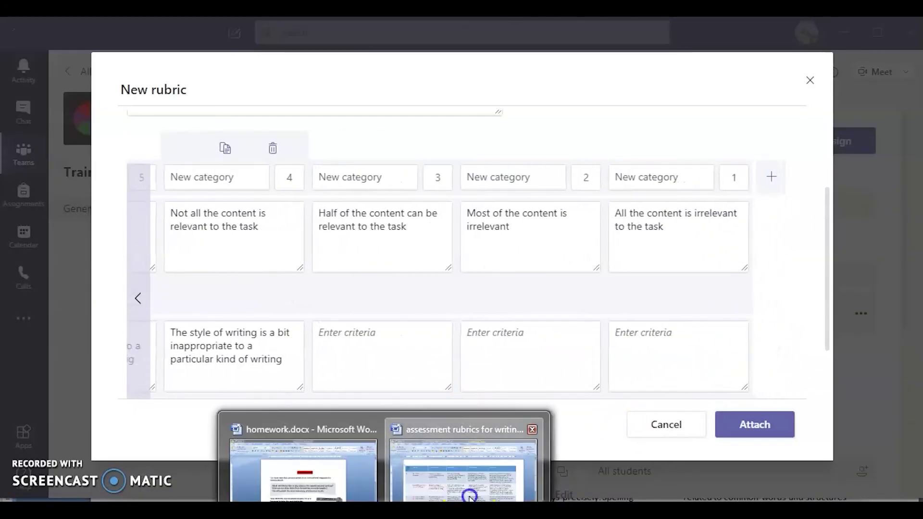
pyautogui.click(470, 495)
pyautogui.scroll(-2, 365, 457)
pyautogui.click(366, 448)
pyautogui.moveTo(365, 448); pyautogui.dragTo(267, 426)
pyautogui.hotkey('ctrl', 'c')
pyautogui.click(419, 487)
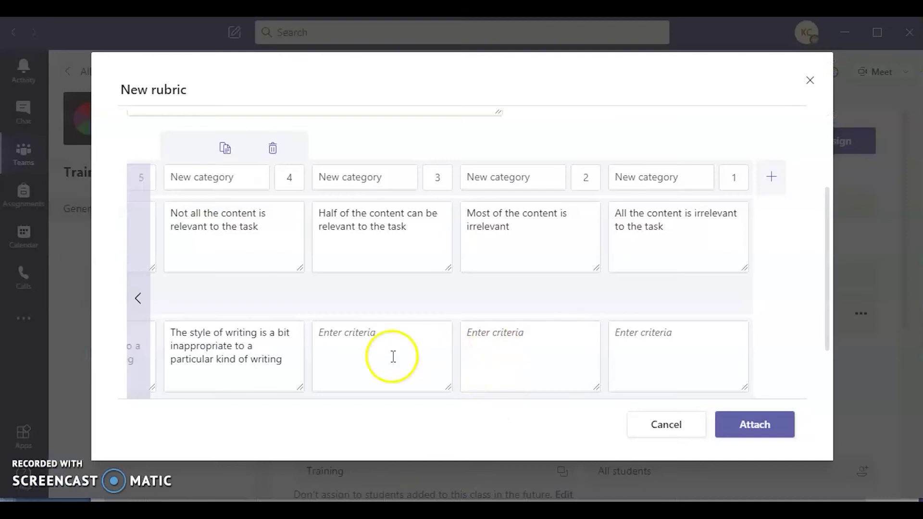
pyautogui.click(351, 358)
pyautogui.hotkey('ctrl', 'v')
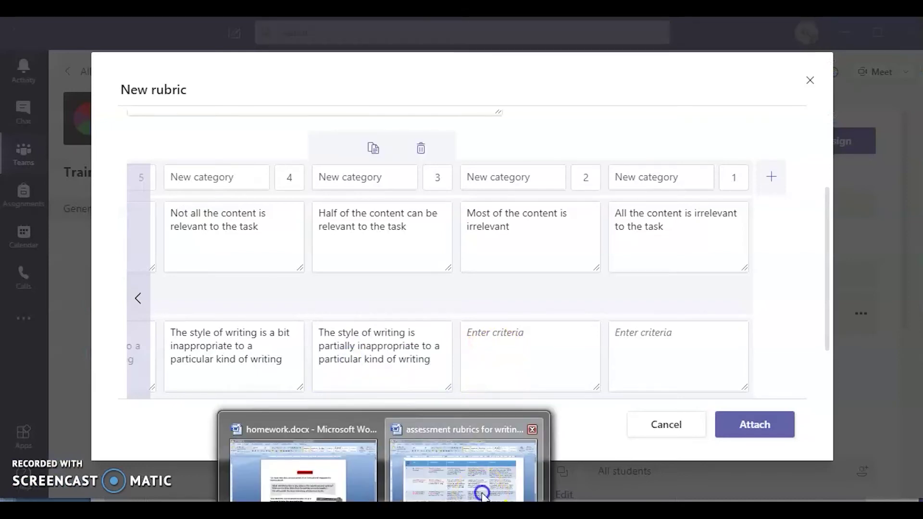
# Step: Copy the mark 2 communication text about mostly inappropriate style from the Word table into the 2-point communication cell in Teams
pyautogui.click(478, 490)
pyautogui.scroll(-3, 346, 409)
pyautogui.moveTo(363, 424); pyautogui.dragTo(268, 401)
pyautogui.hotkey('ctrl', 'c')
pyautogui.hotkey('alt', 'Tab')
pyautogui.click(498, 354)
pyautogui.hotkey('ctrl', 'v')
# Step: Copy "The style of writing is inappropriate to a particular kind of writing" from Word into the 1-point communication cell in Teams
pyautogui.moveTo(478, 490)
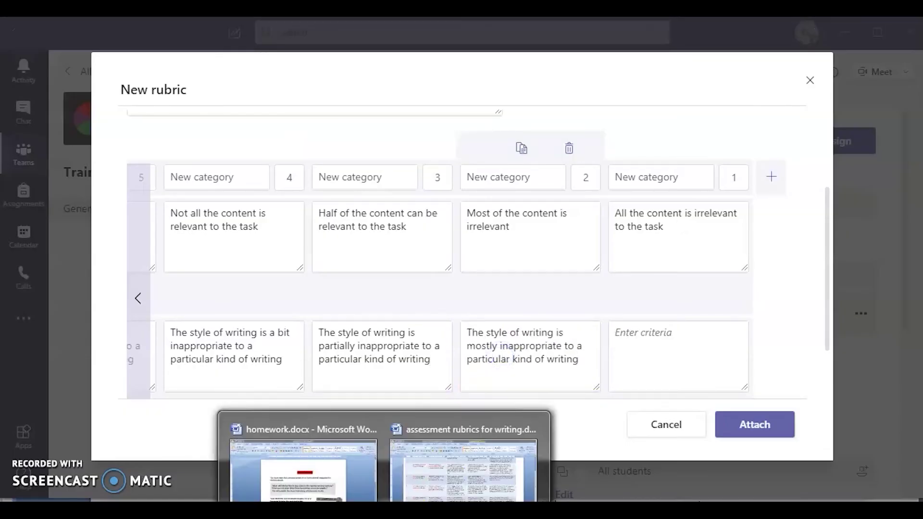
pyautogui.click(468, 457)
pyautogui.scroll(-3, 370, 425)
pyautogui.moveTo(370, 424); pyautogui.dragTo(271, 401)
pyautogui.hotkey('ctrl', 'c')
pyautogui.hotkey('alt', 'Tab')
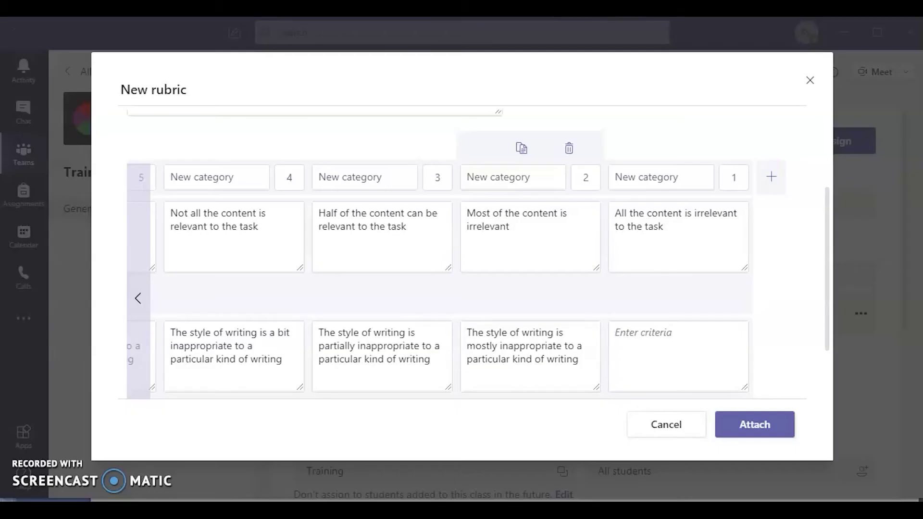
pyautogui.click(630, 349)
pyautogui.hotkey('ctrl', 'v')
# Step: Attach the finished rubric to Writing task 1 and assign the task to all students in the Training class
pyautogui.scroll(-2, 188, 336)
pyautogui.click(142, 262)
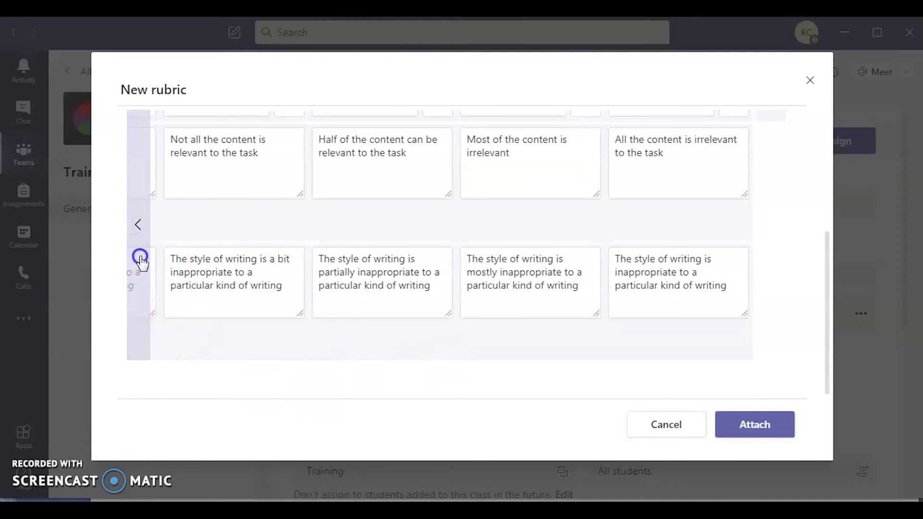
pyautogui.click(152, 380)
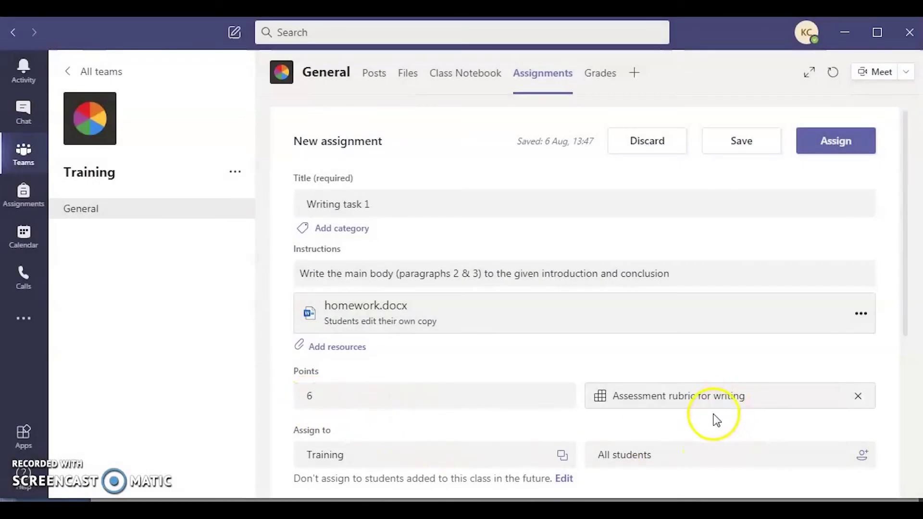
pyautogui.scroll(-1, 668, 429)
pyautogui.scroll(-2, 665, 424)
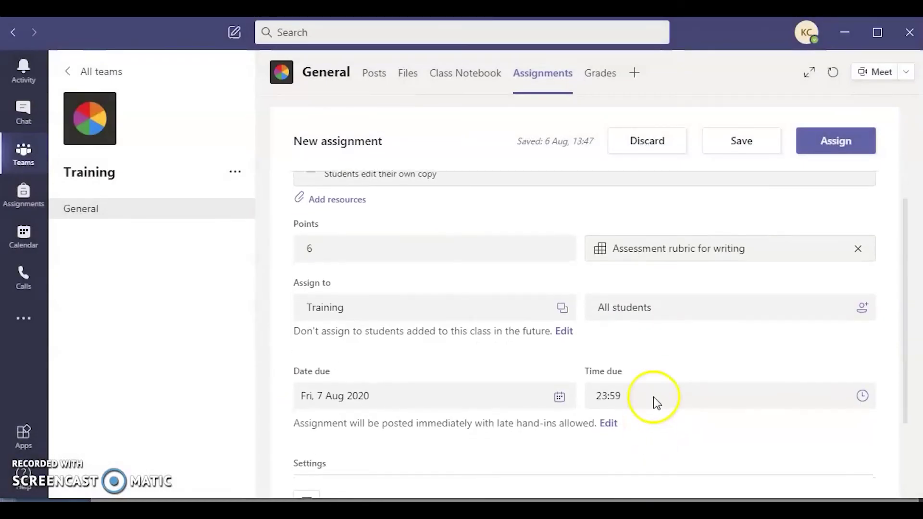
pyautogui.click(836, 142)
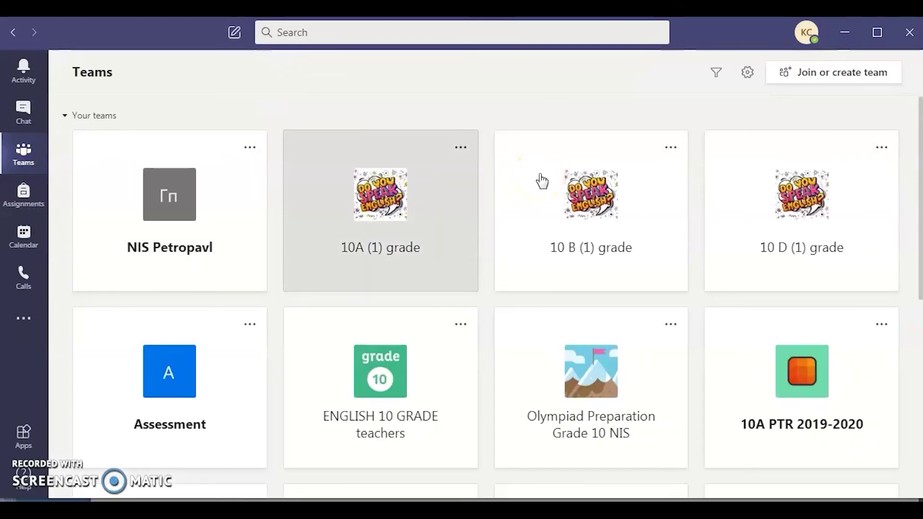
# Step: In the 10A (1) grade team, show more past-due assignments and open the W 1 LESSON 5 HOMEWORK paragraph-writing assignment
pyautogui.click(400, 228)
pyautogui.click(522, 77)
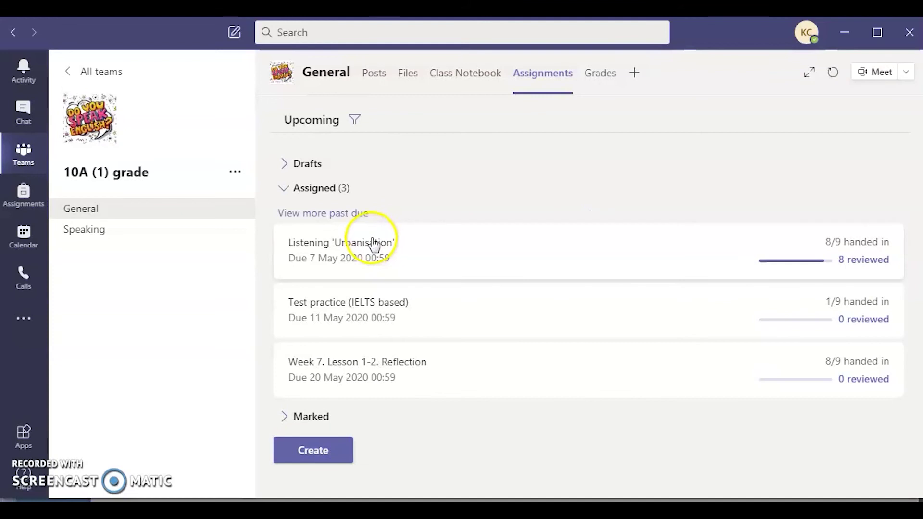
pyautogui.click(329, 217)
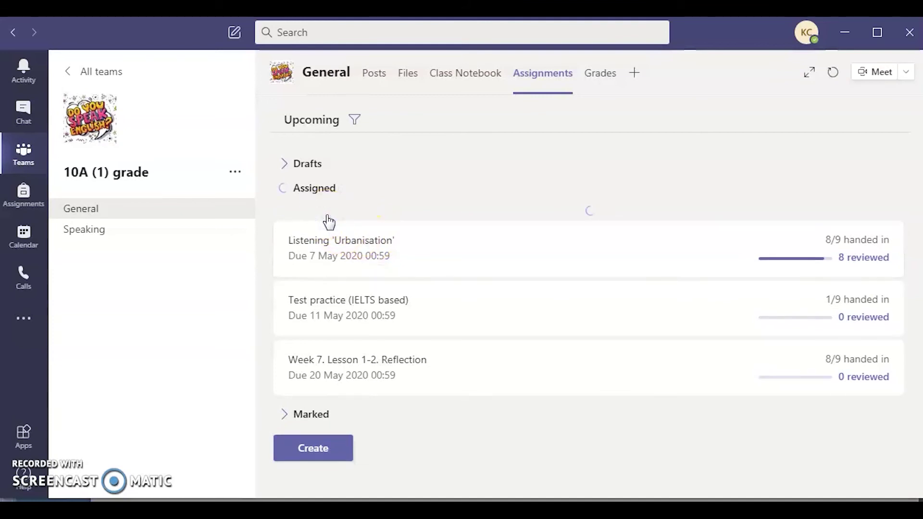
pyautogui.click(353, 246)
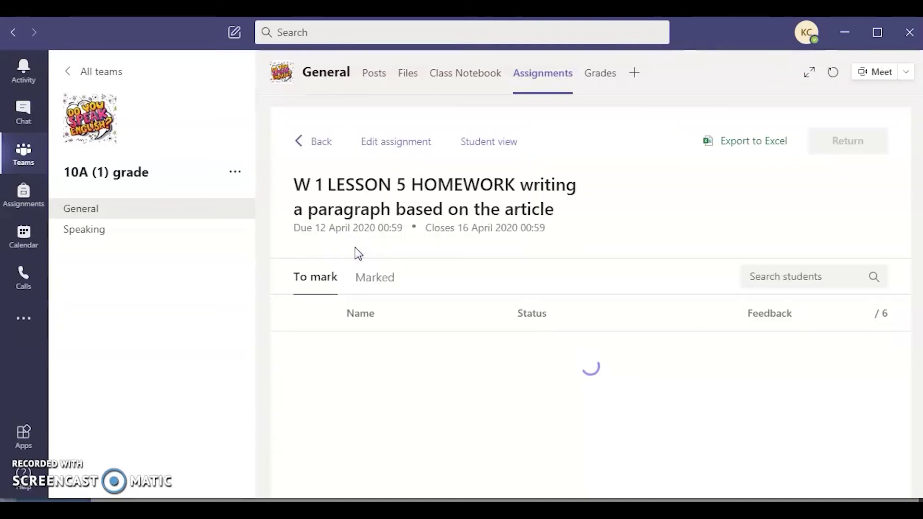
pyautogui.click(504, 243)
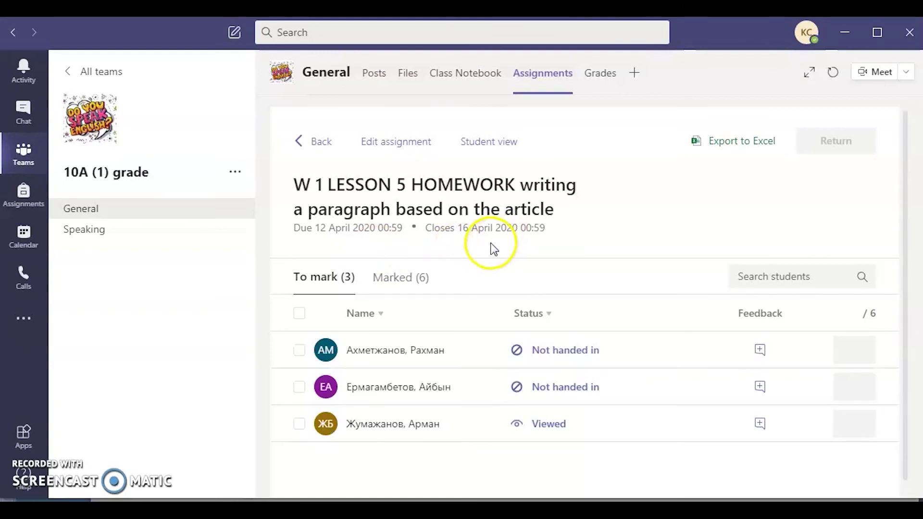
# Step: Examine the homework assignment in student view, including its instructions, reference materials, points and rubric
pyautogui.click(490, 145)
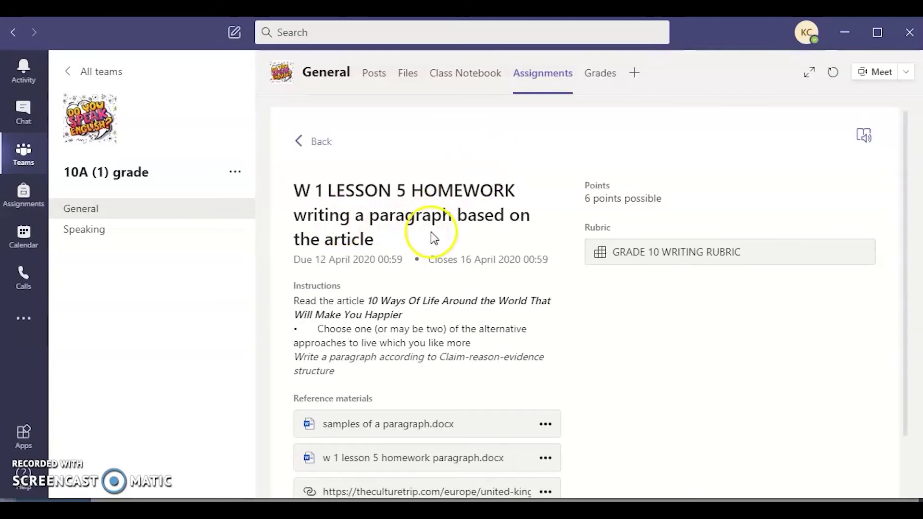
pyautogui.scroll(-2, 498, 350)
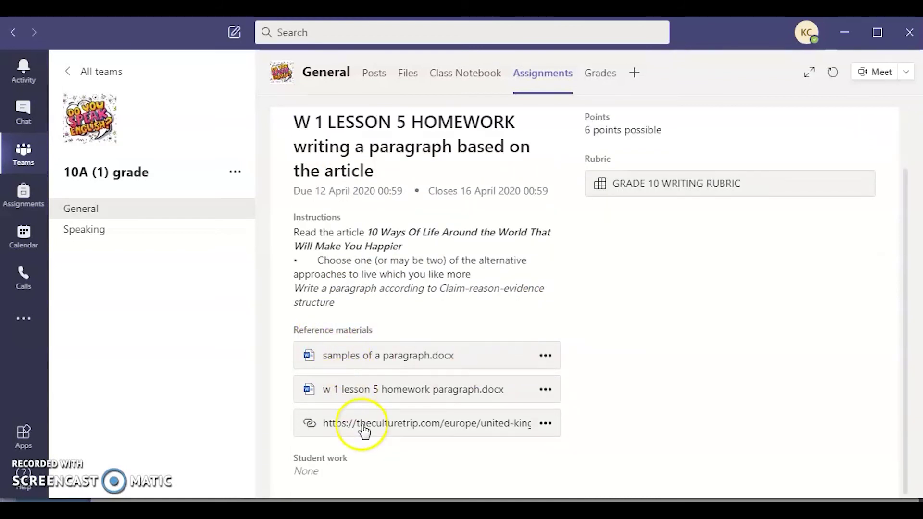
pyautogui.click(721, 188)
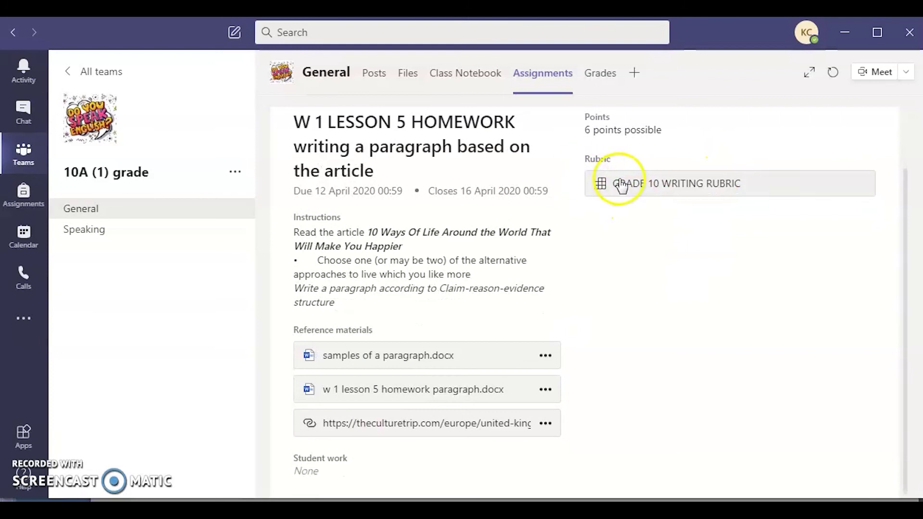
pyautogui.scroll(2, 666, 185)
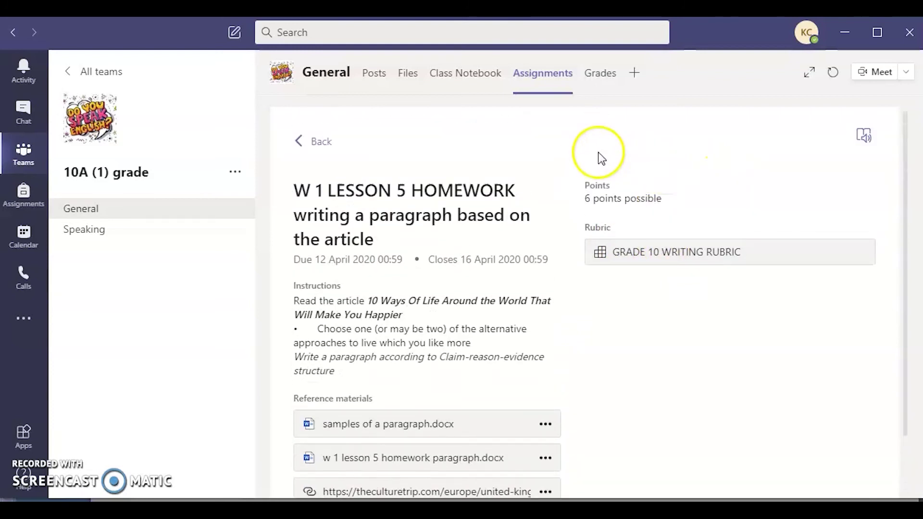
# Step: Open GRADE 10 WRITING RUBRIC, review its criteria from content through grammar, and close it
pyautogui.click(660, 262)
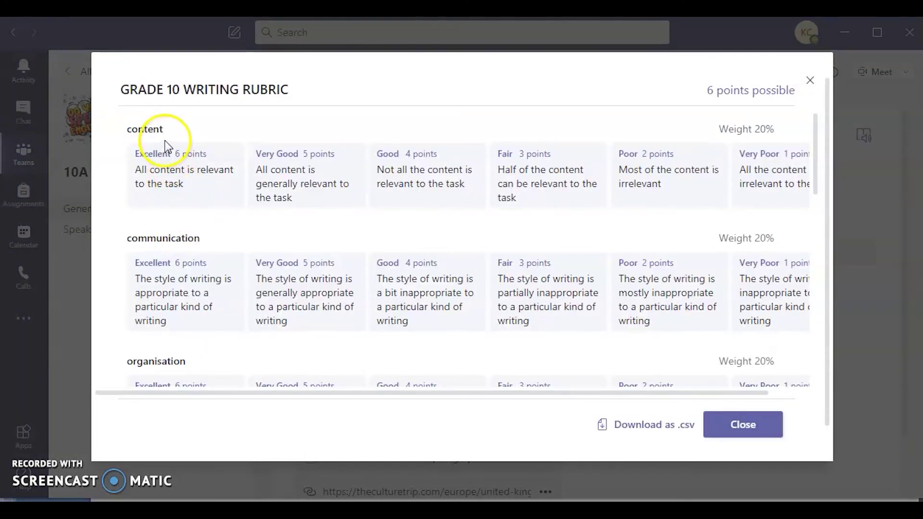
pyautogui.scroll(-2, 176, 235)
pyautogui.scroll(-5, 180, 299)
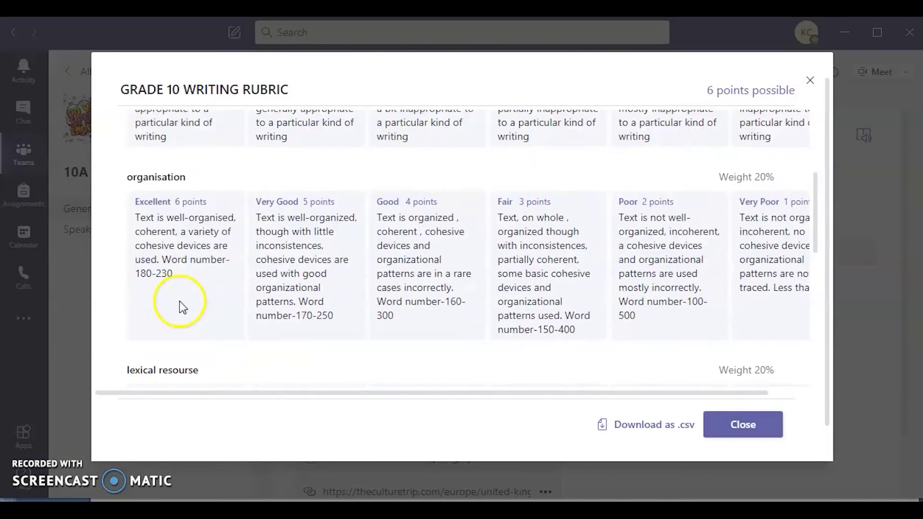
pyautogui.scroll(-4, 182, 311)
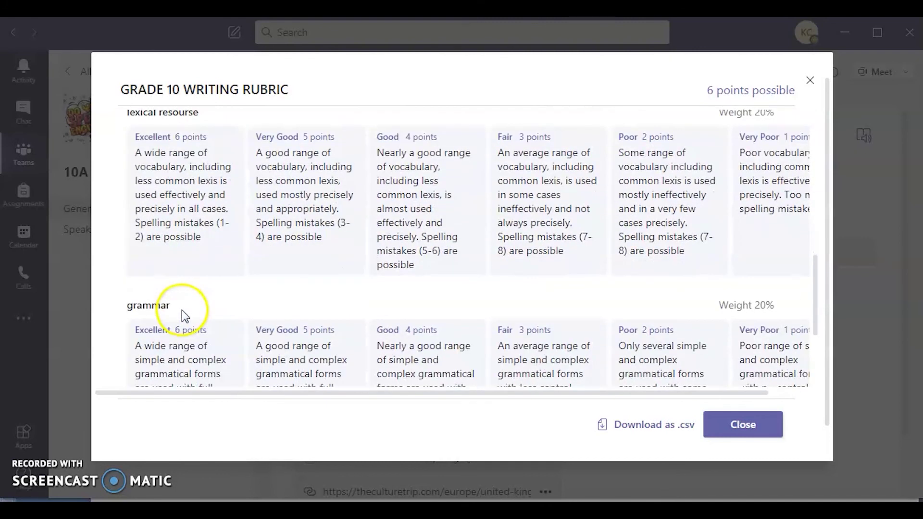
pyautogui.click(737, 426)
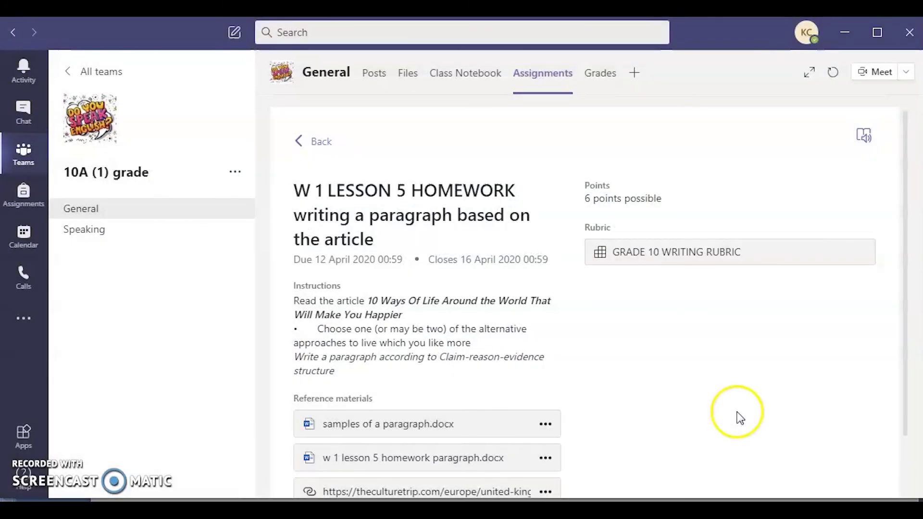
# Step: From the assignment's marked list, open the first student's returned work together with its GRADE 10 WRITING RUBRIC
pyautogui.click(329, 142)
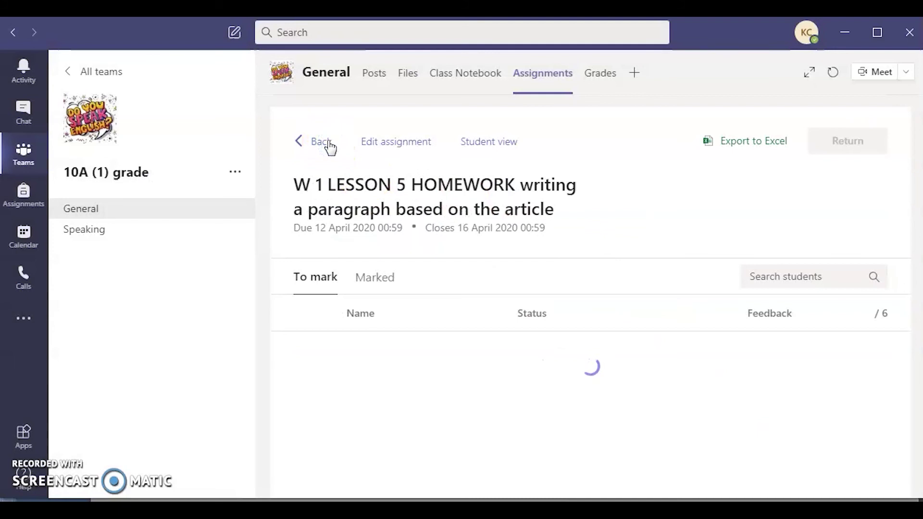
pyautogui.click(489, 307)
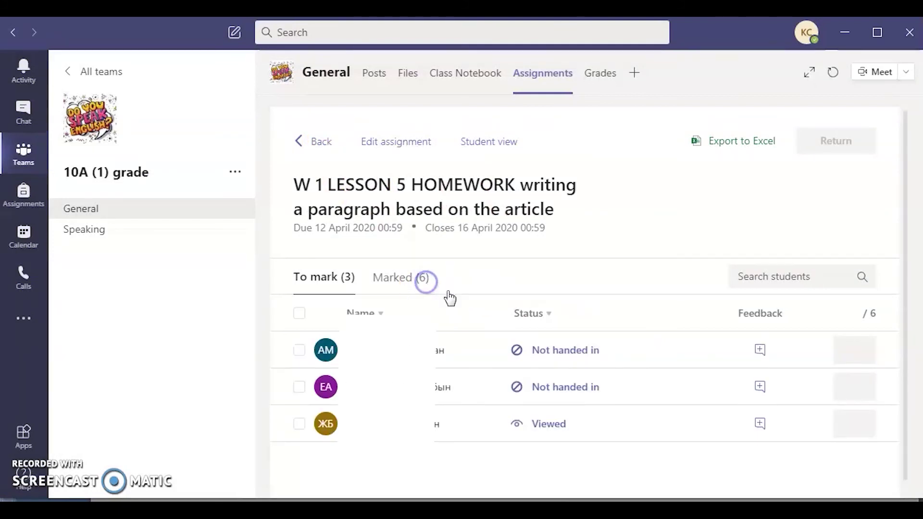
pyautogui.click(568, 356)
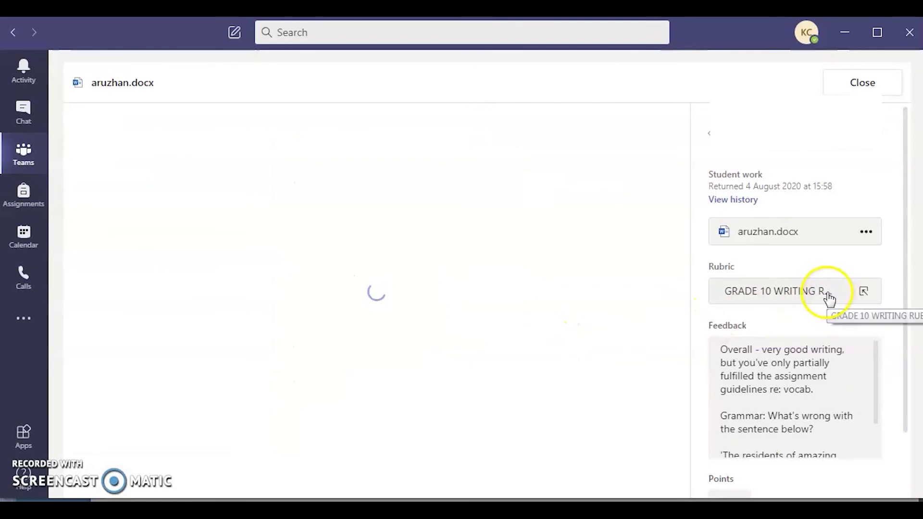
pyautogui.click(788, 294)
# Step: Go through the student's rubric marking criterion by criterion, from content through communication and organisation to grammar
pyautogui.click(802, 486)
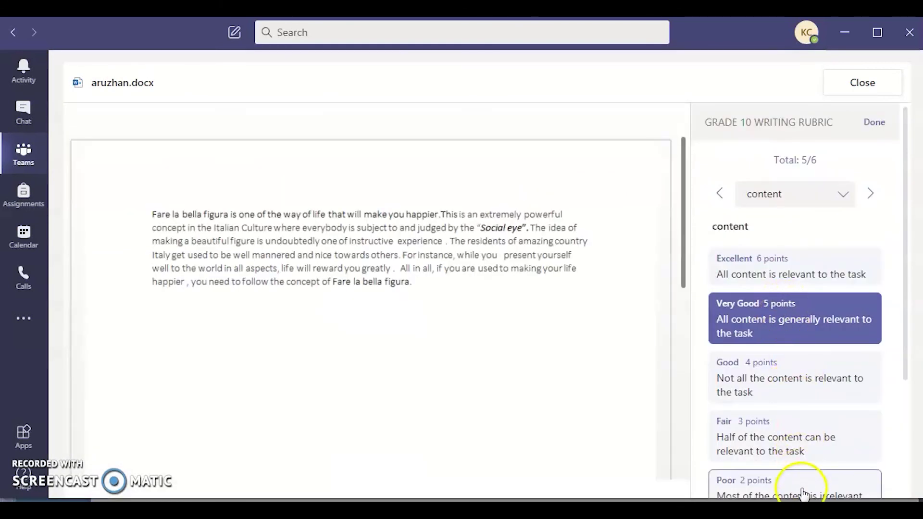
pyautogui.click(870, 193)
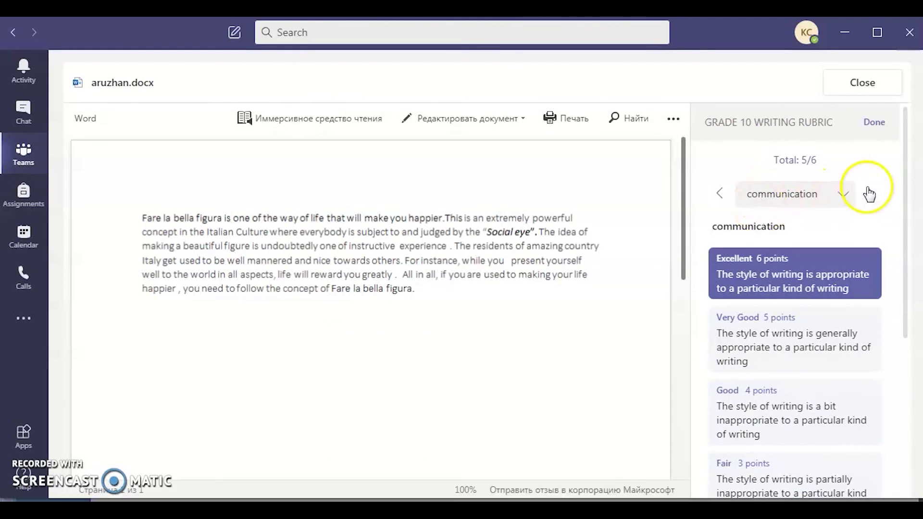
pyautogui.click(870, 192)
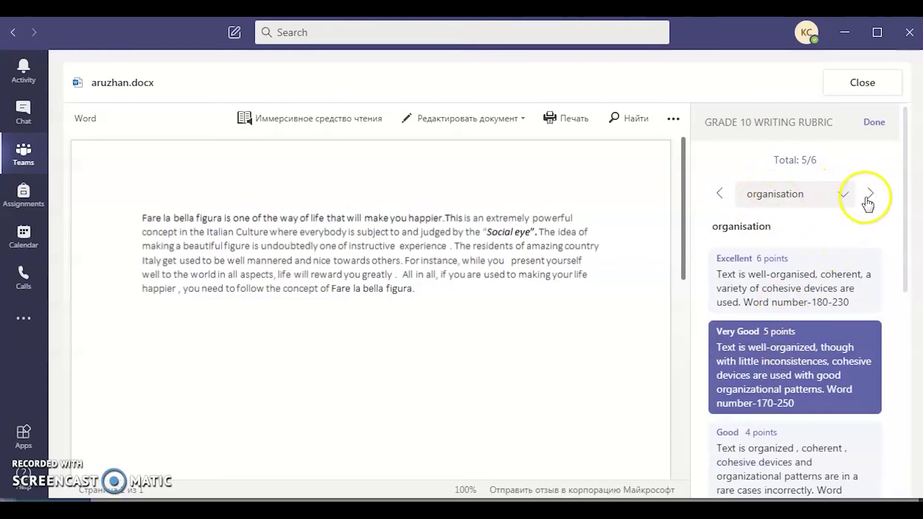
pyautogui.click(800, 307)
pyautogui.click(820, 379)
pyautogui.click(817, 459)
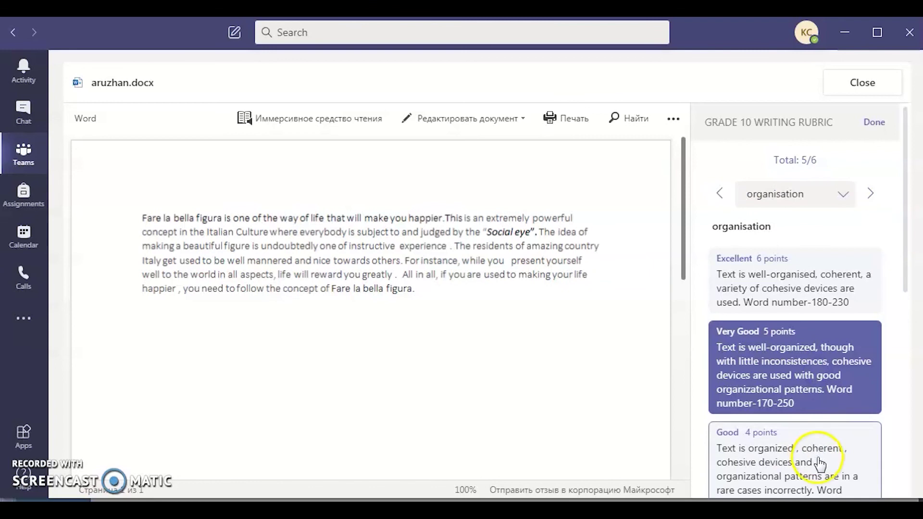
pyautogui.click(806, 367)
pyautogui.click(870, 193)
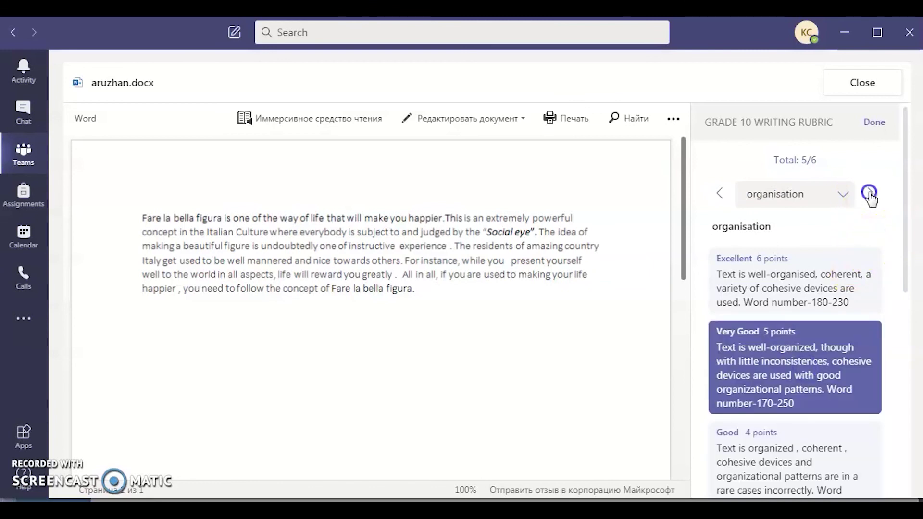
pyautogui.click(870, 193)
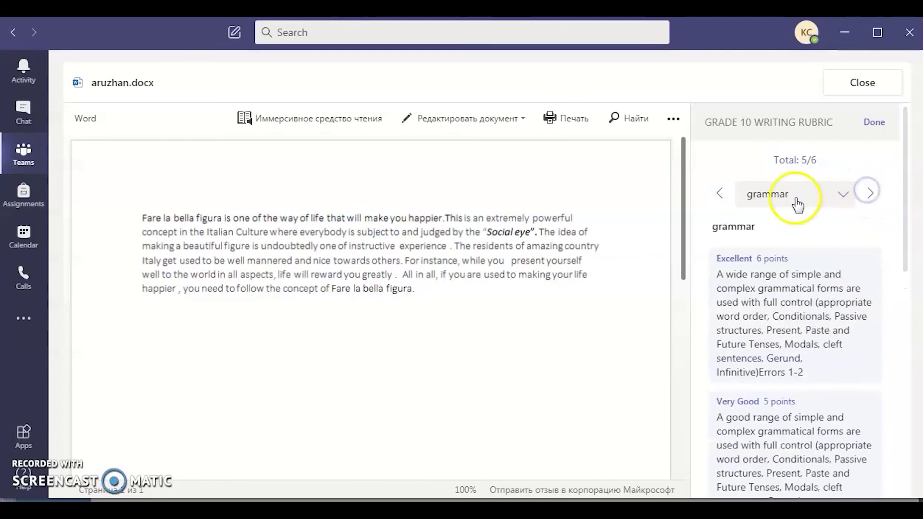
# Step: Review the student's grammar levels and the criterion's written feedback, and finish viewing the rubric
pyautogui.scroll(-5, 796, 252)
pyautogui.click(782, 361)
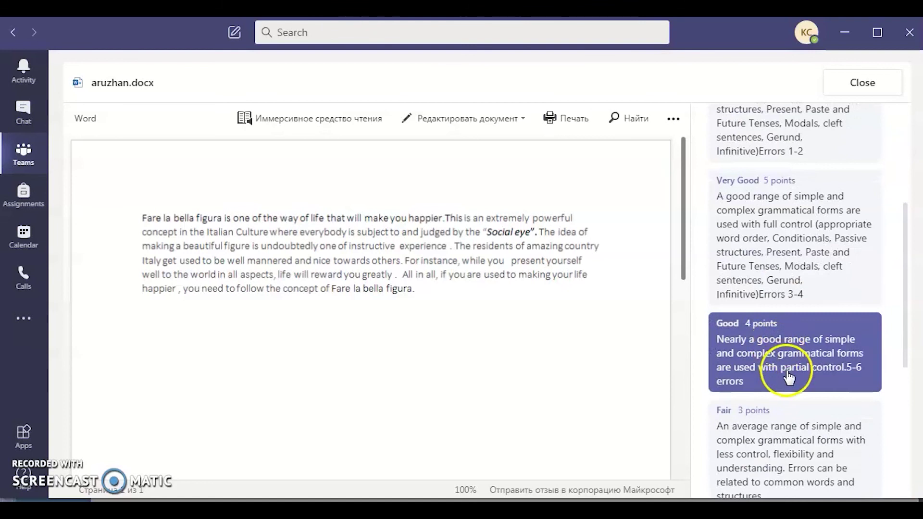
pyautogui.scroll(-6, 788, 370)
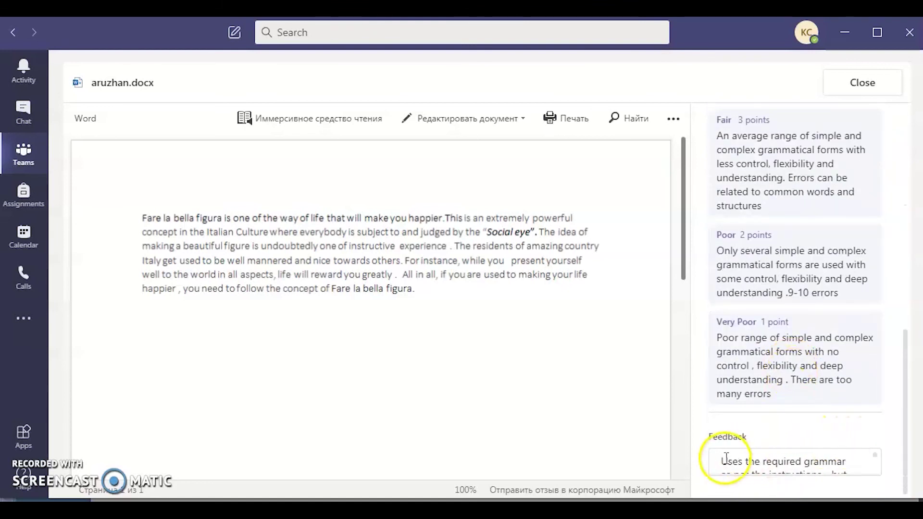
pyautogui.scroll(-1, 813, 468)
pyautogui.scroll(12, 823, 406)
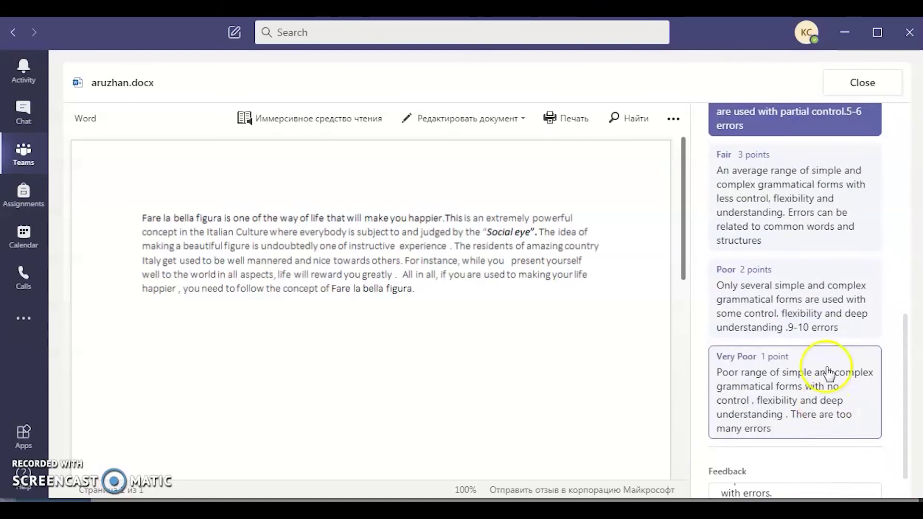
pyautogui.click(867, 122)
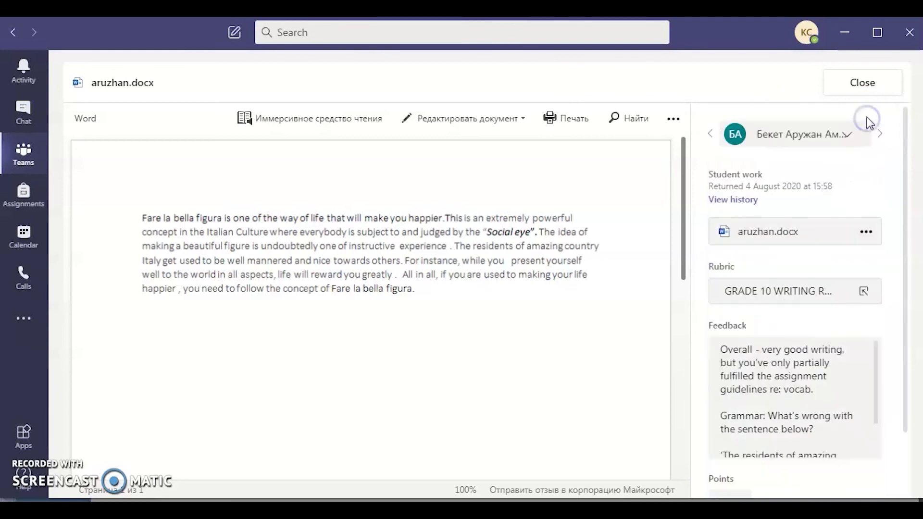
# Step: Read the overall feedback and points given for the student's work and close the submission
pyautogui.click(755, 372)
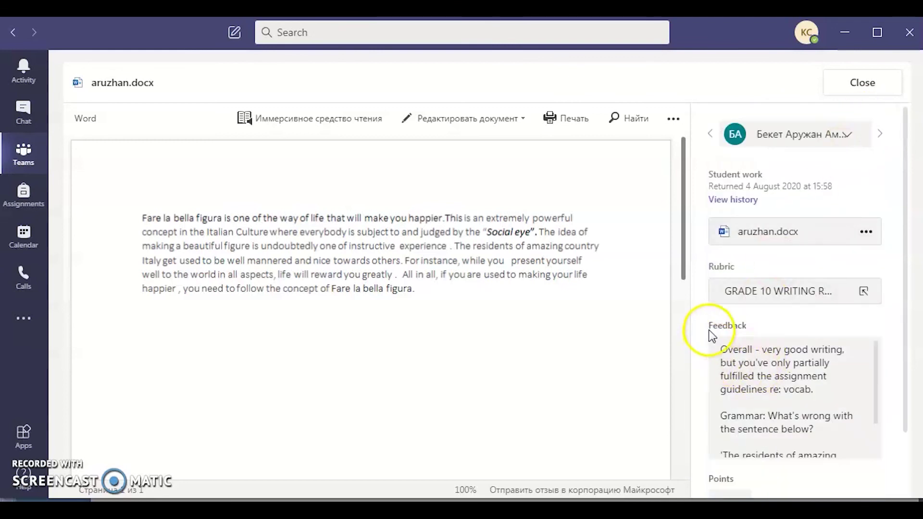
pyautogui.scroll(-1, 774, 376)
pyautogui.scroll(-2, 774, 387)
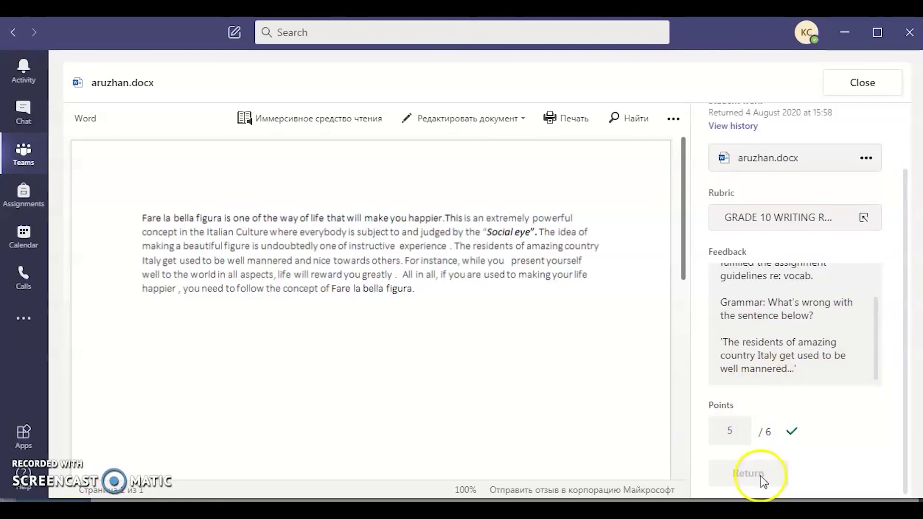
pyautogui.click(826, 79)
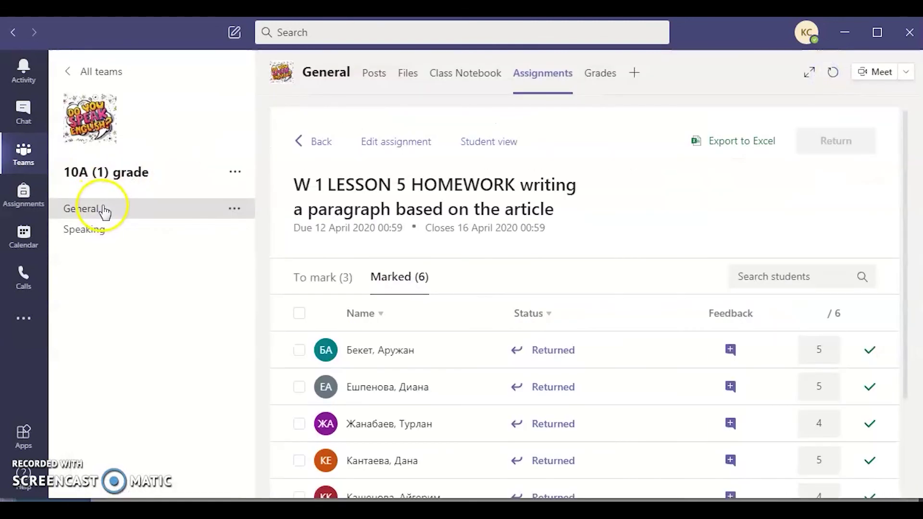